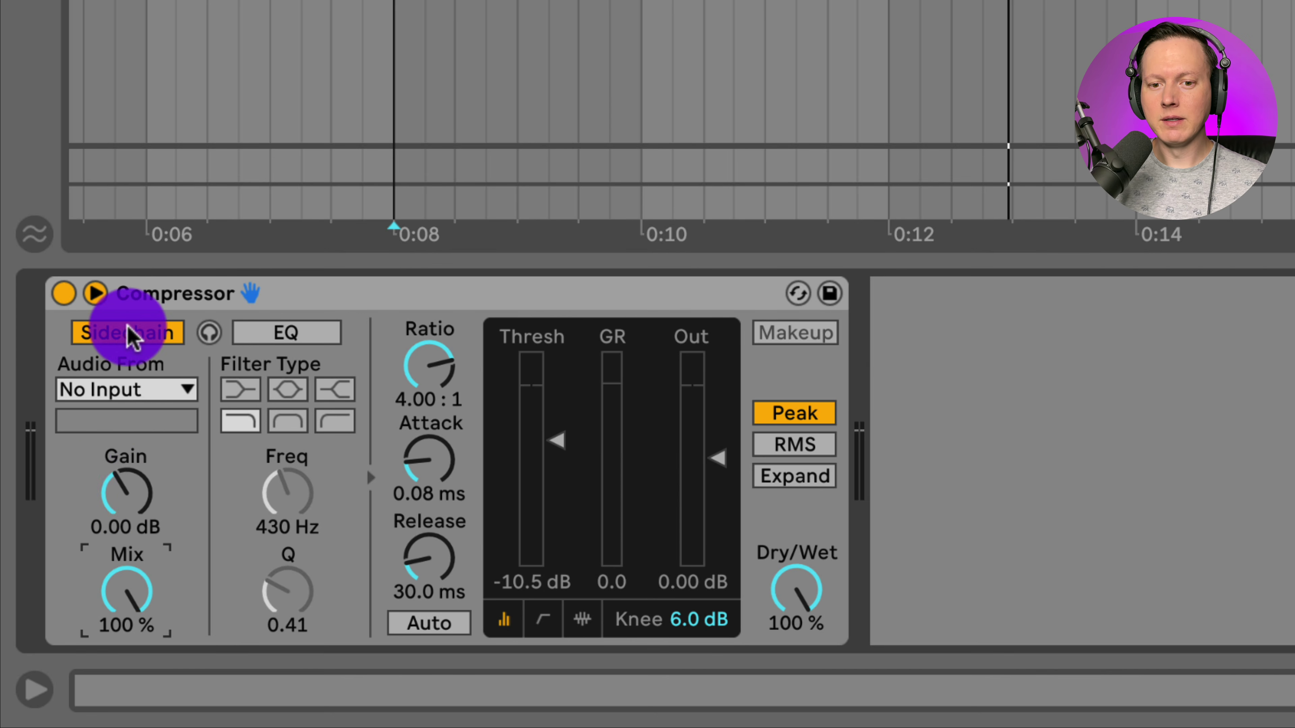
Turn off the Compressor's external sidechain and enable its internal sidechain EQ.
click(147, 332)
click(292, 337)
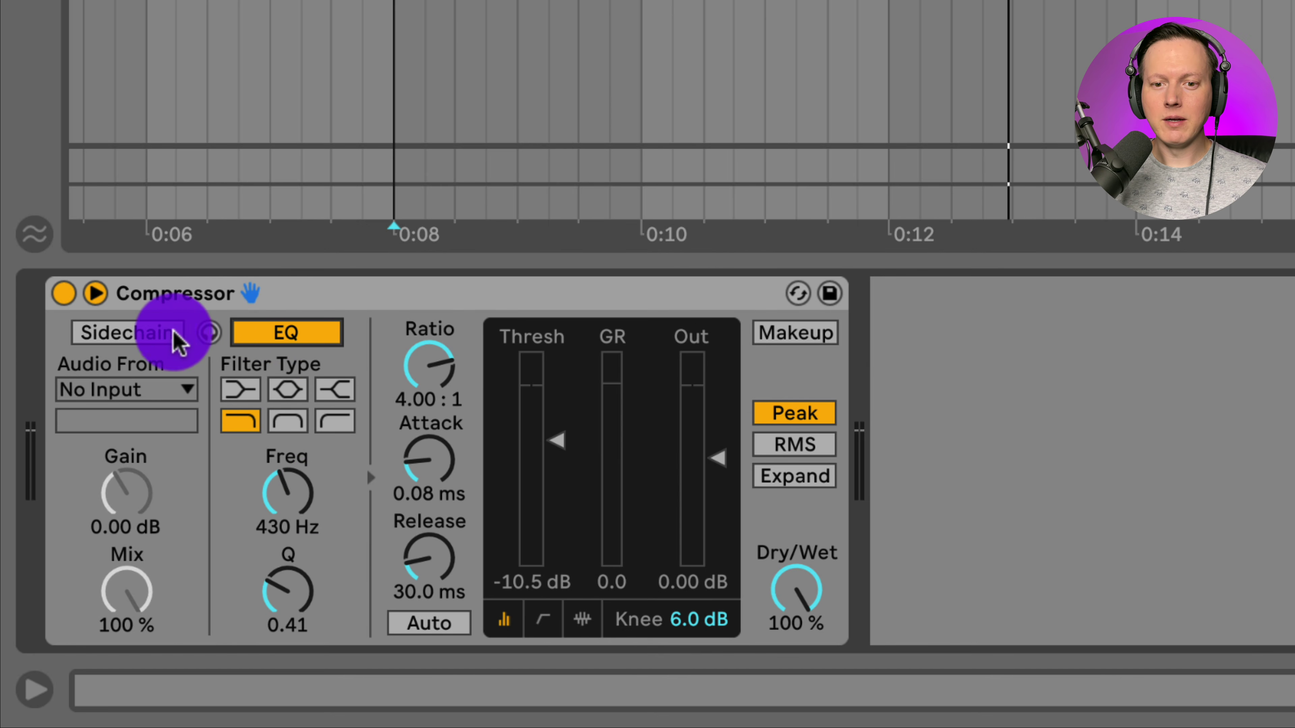
click(145, 334)
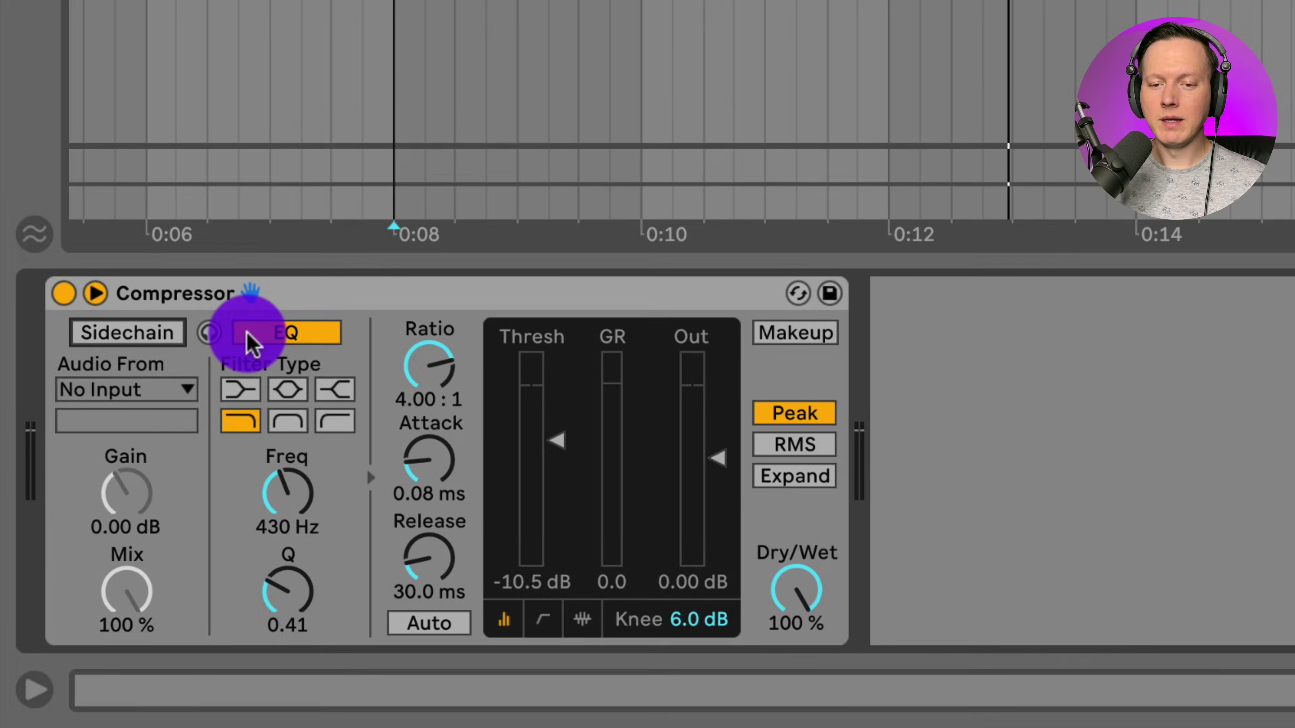
Play the drum loop with the Compressor bypassed and switch it back on to hear the compression.
click(65, 295)
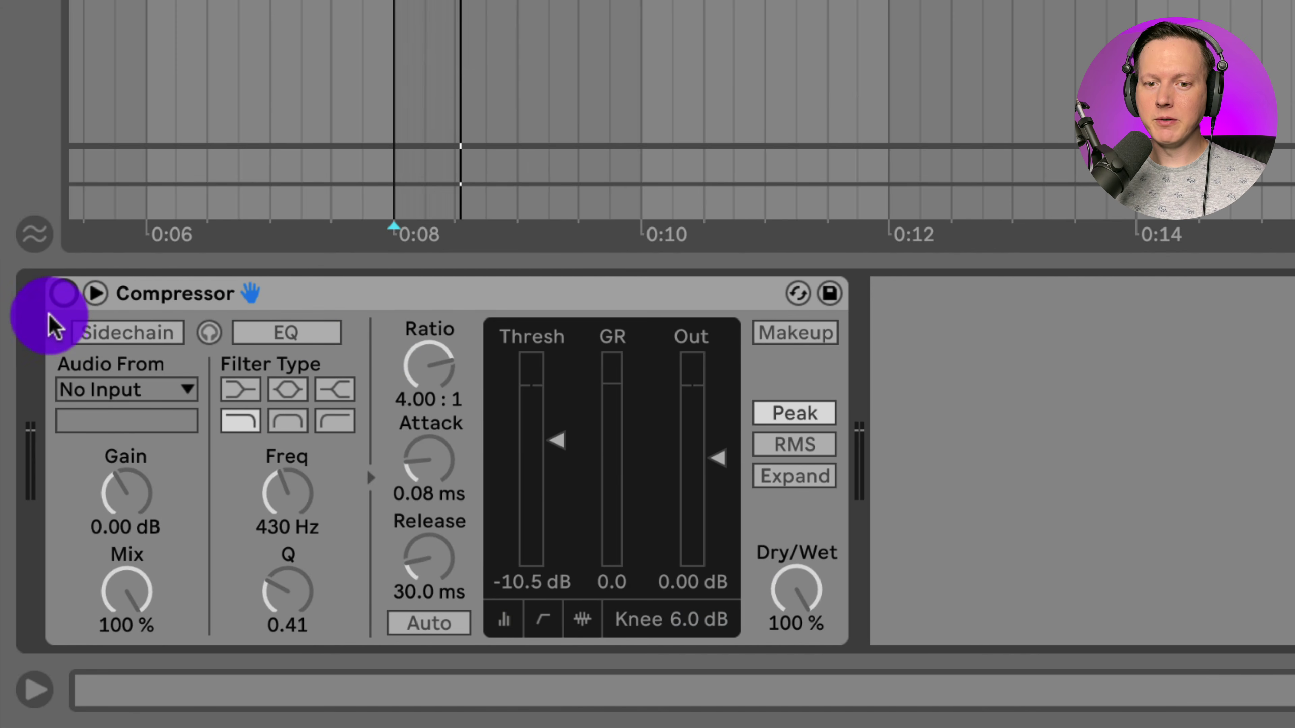
key(space)
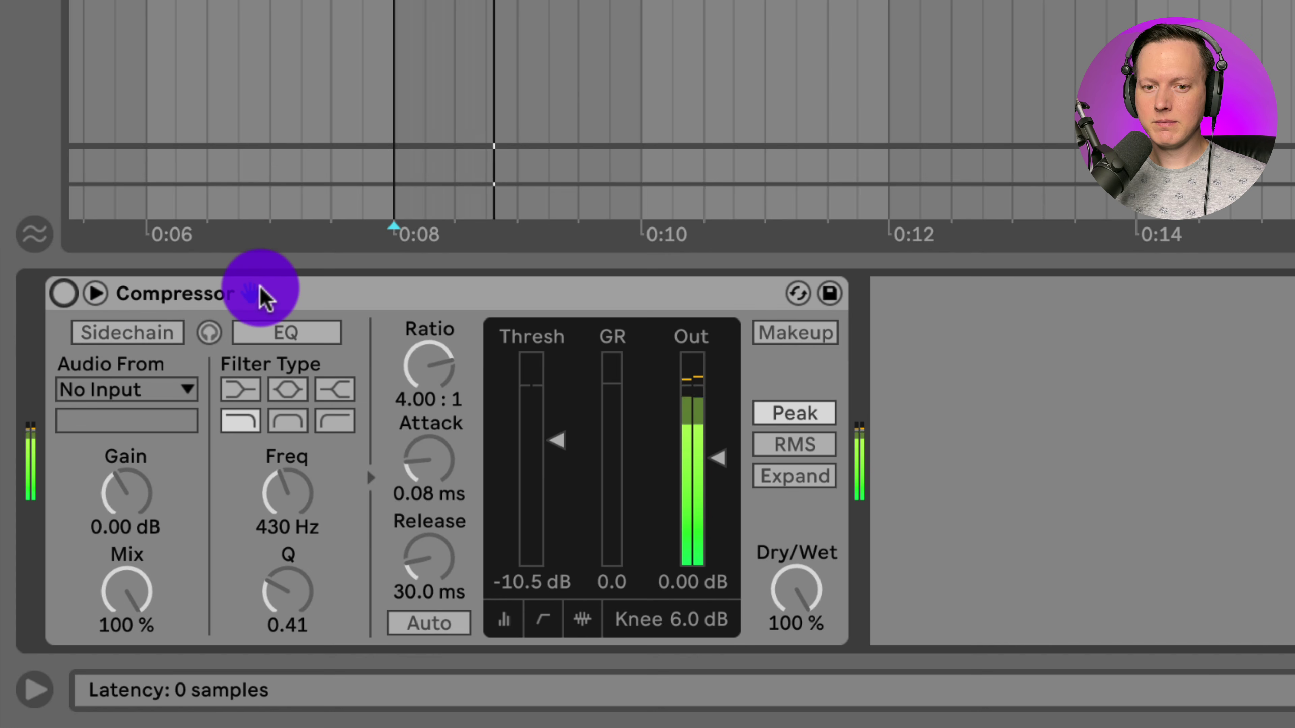
click(62, 297)
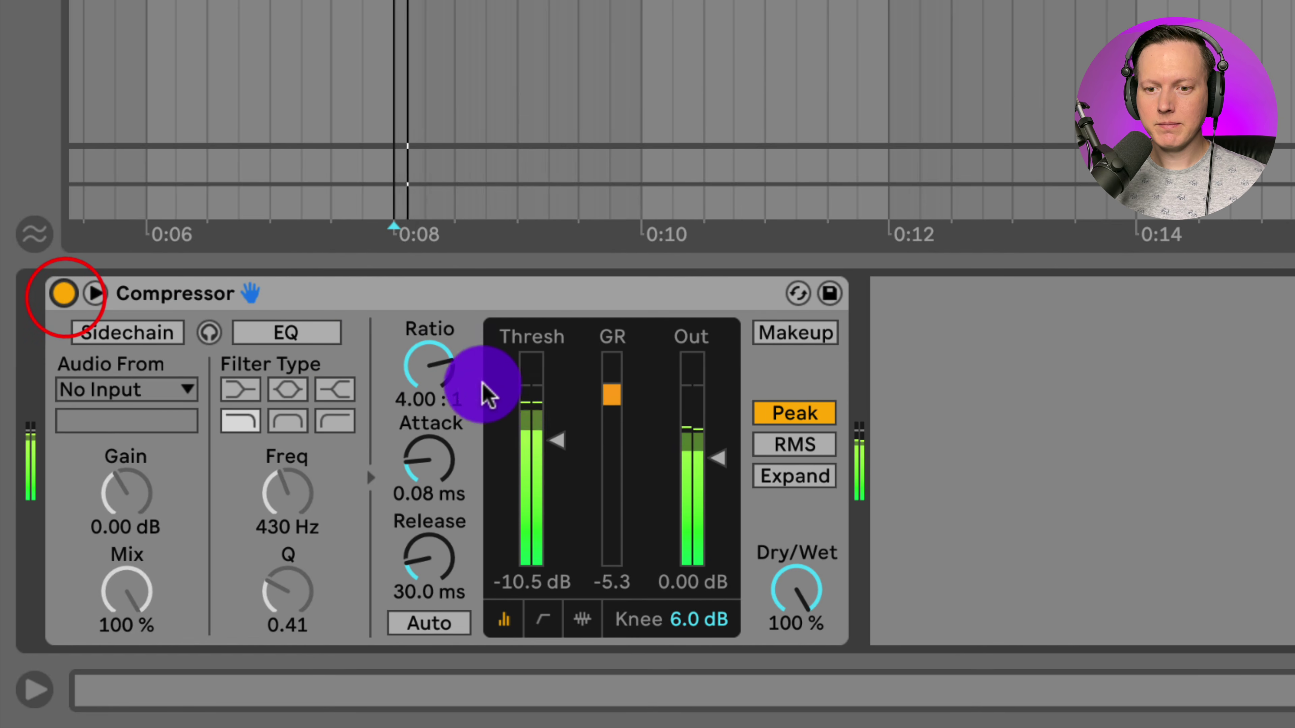
Lower the Compressor's threshold to -16.8 dB during playback, comparing the compressed loop against bypass along the way.
drag(553, 440, 555, 448)
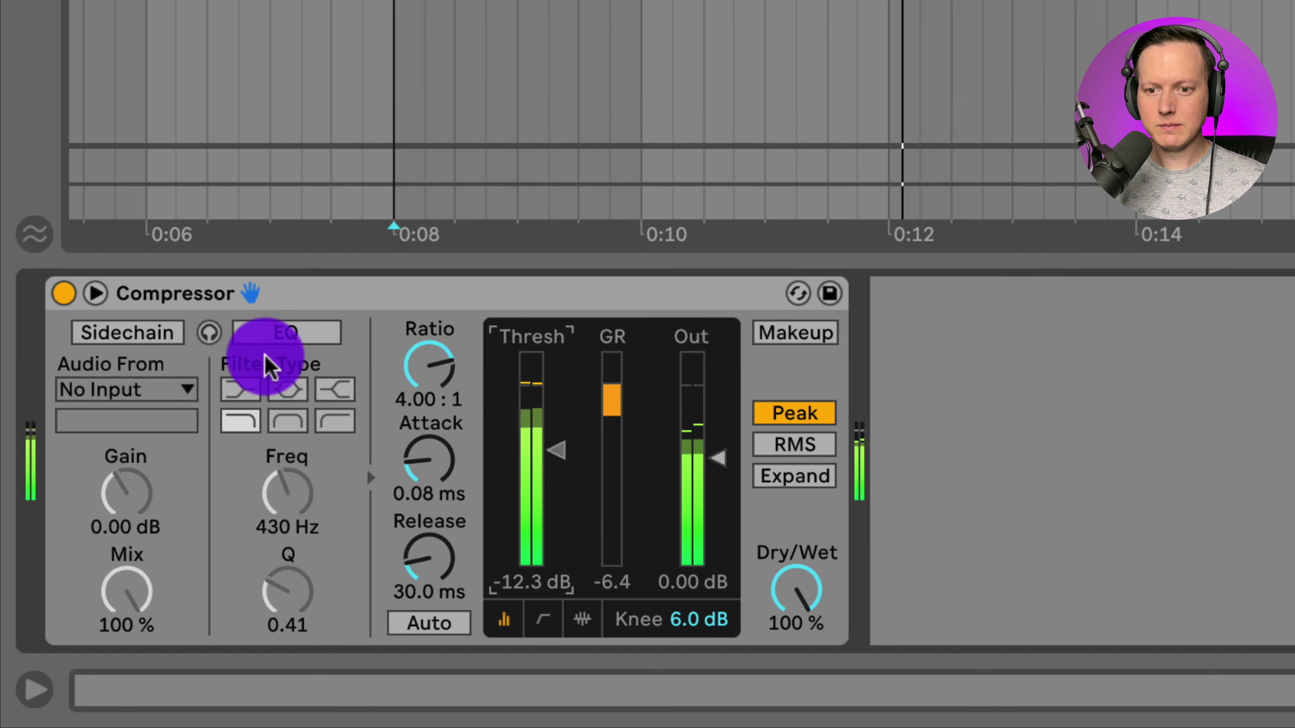
click(62, 293)
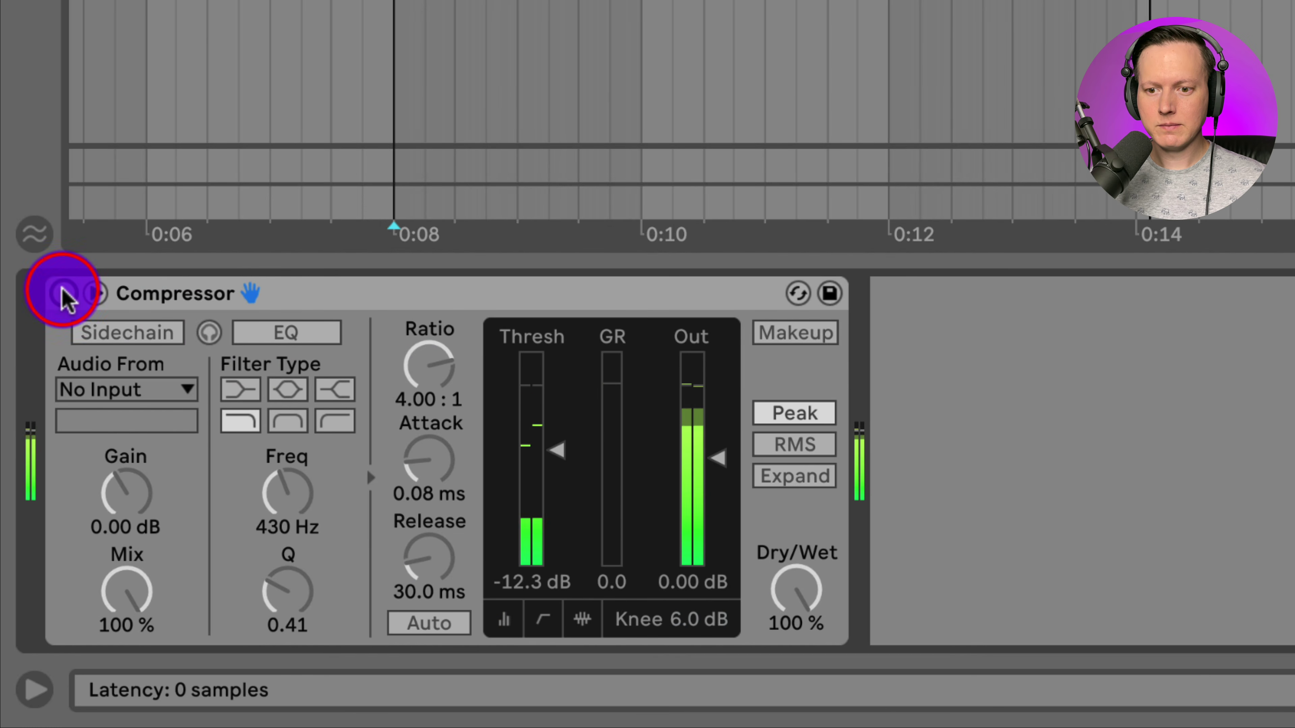
click(62, 292)
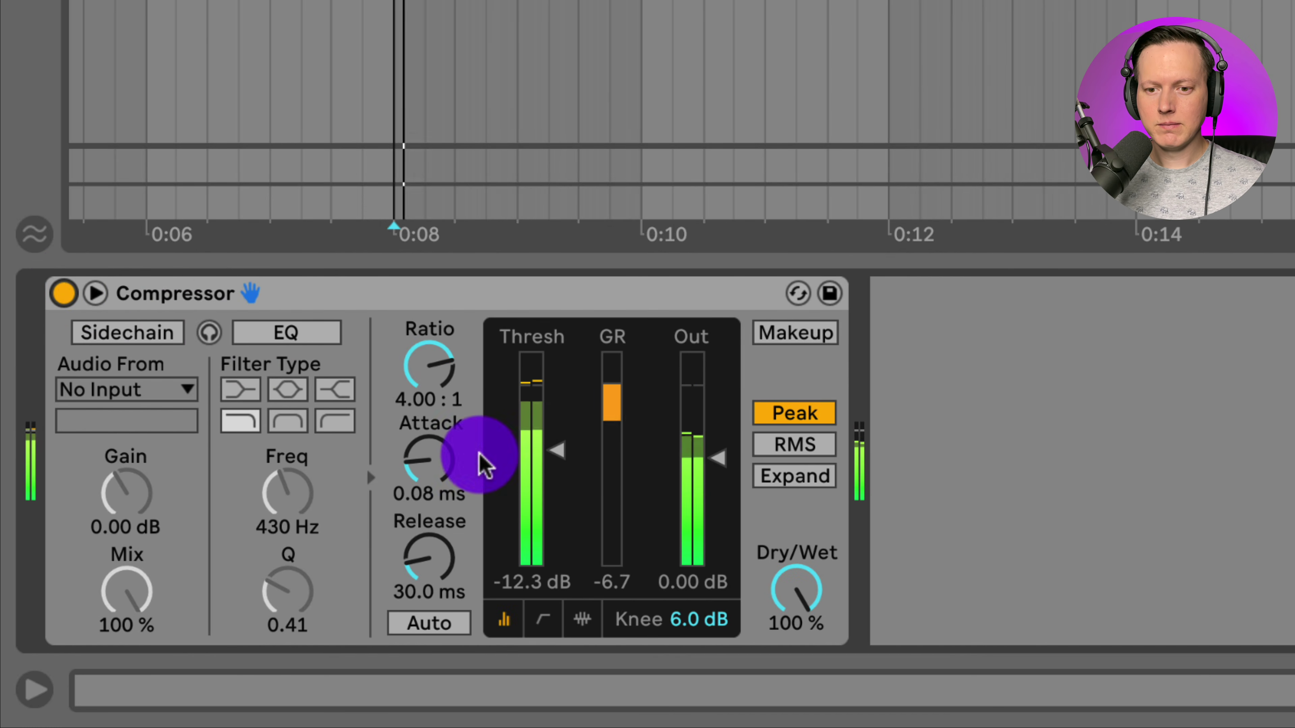
drag(549, 462, 550, 487)
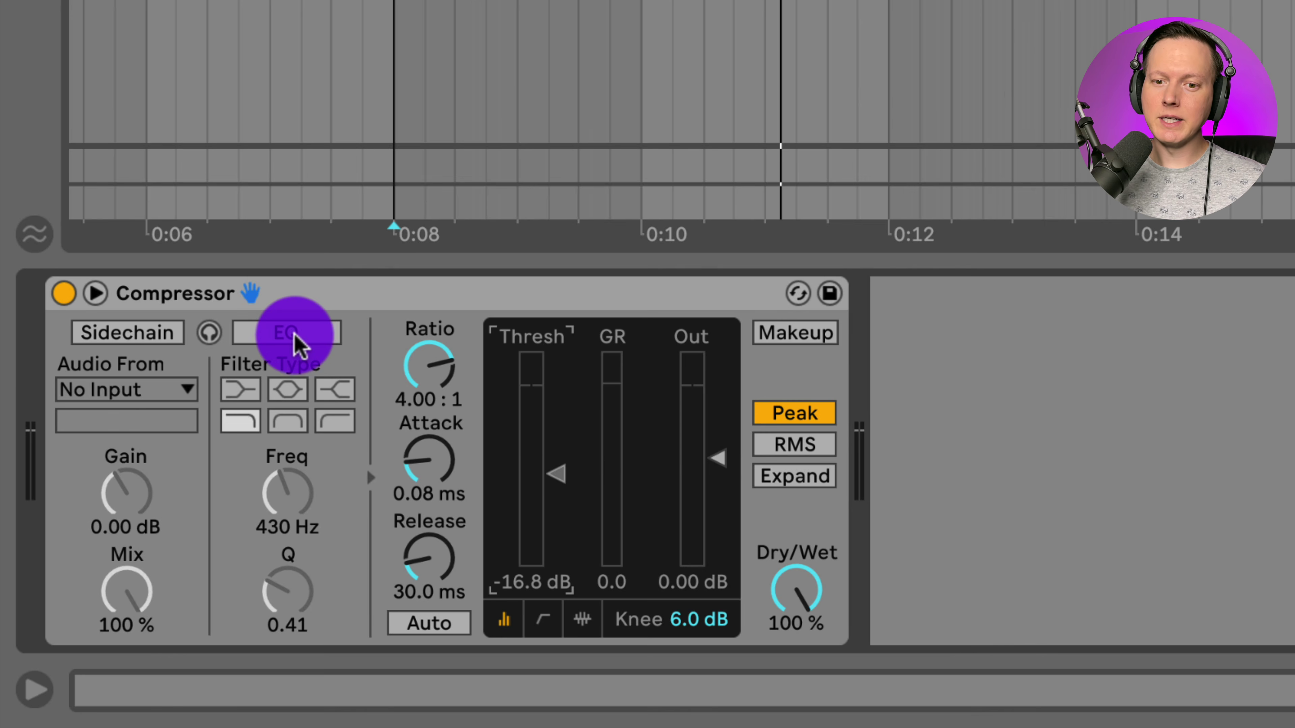
Enable the sidechain EQ as a high-pass at 1.27 kHz with Q 1.05 while monitoring the sidechain signal, and set the threshold to -8.31 dB.
click(298, 331)
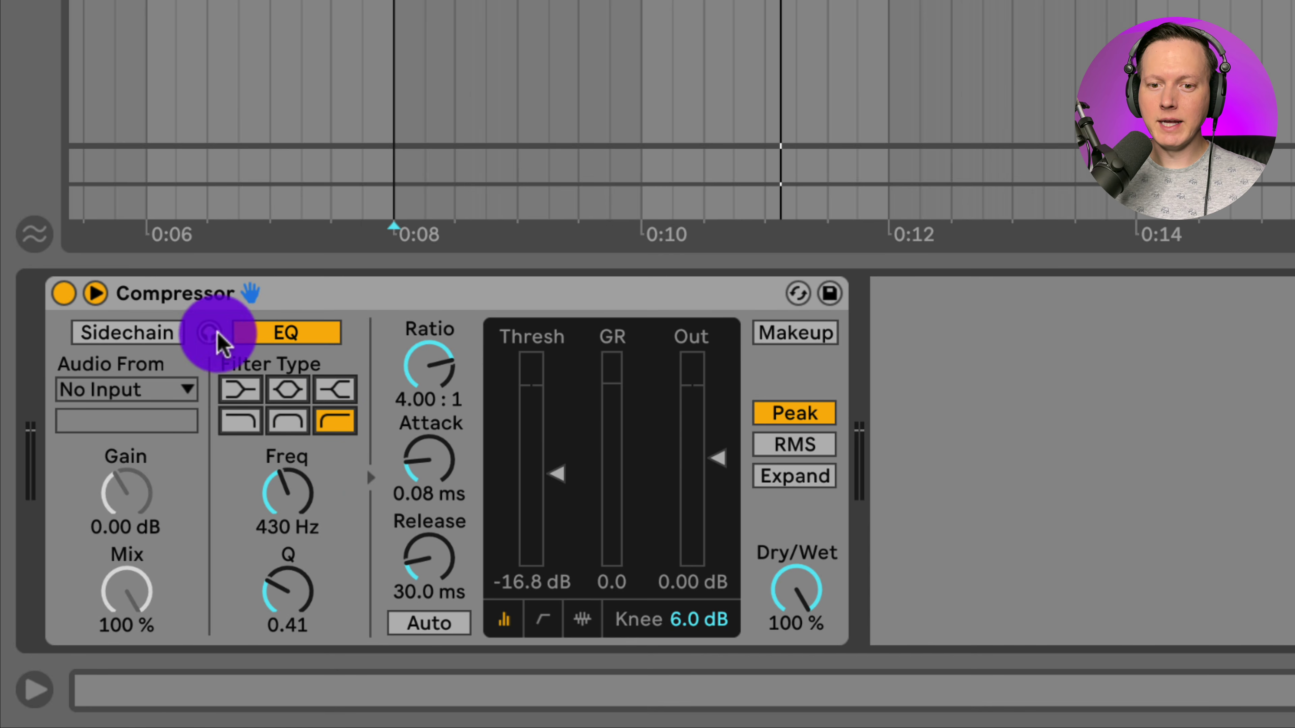
click(212, 337)
drag(280, 486, 288, 524)
key(space)
drag(284, 593, 286, 602)
drag(286, 488, 289, 491)
drag(559, 475, 558, 472)
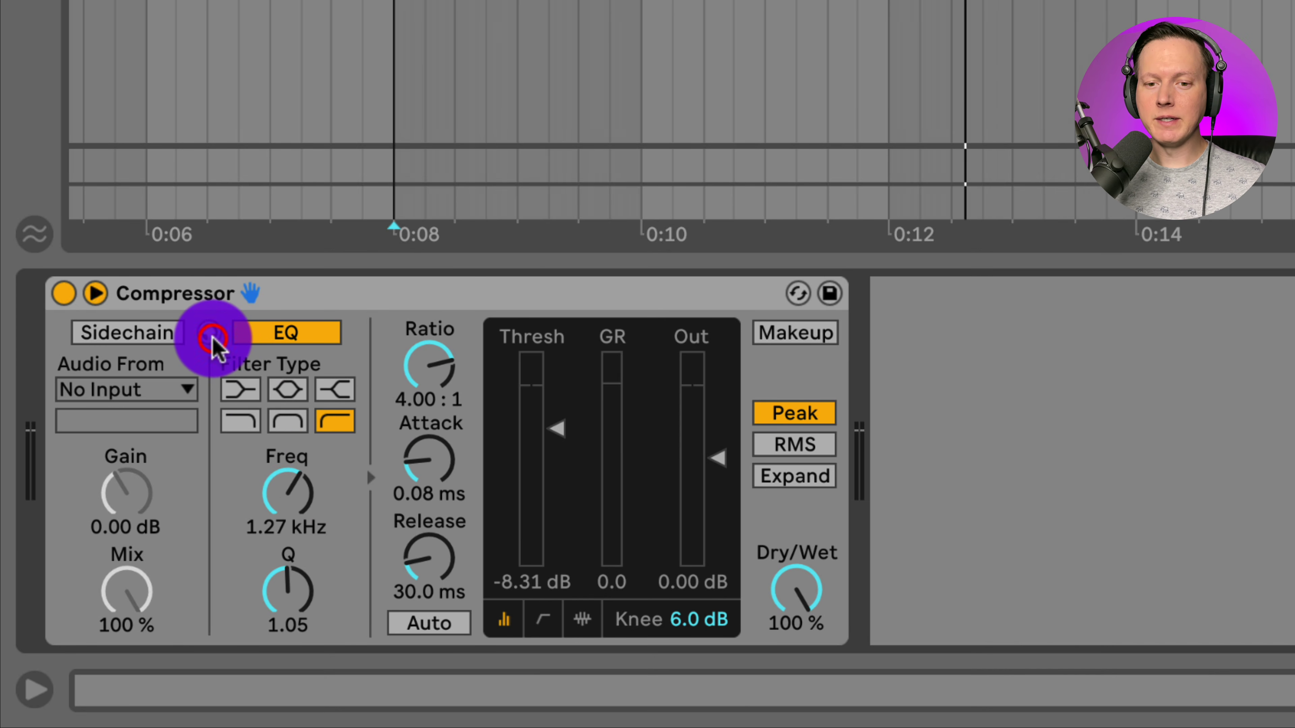
Lower the Compressor's threshold to -11.6 dB during playback, comparing the high-pass-filtered compression against bypass.
key(space)
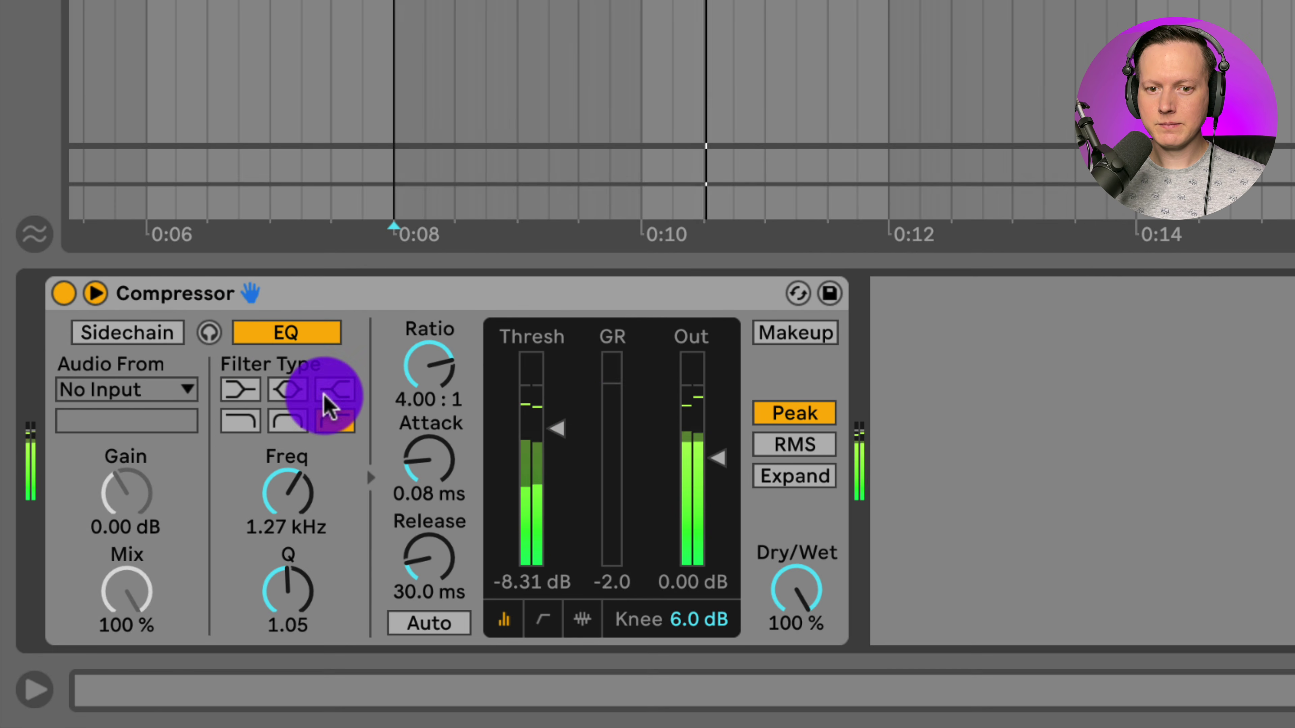
click(65, 294)
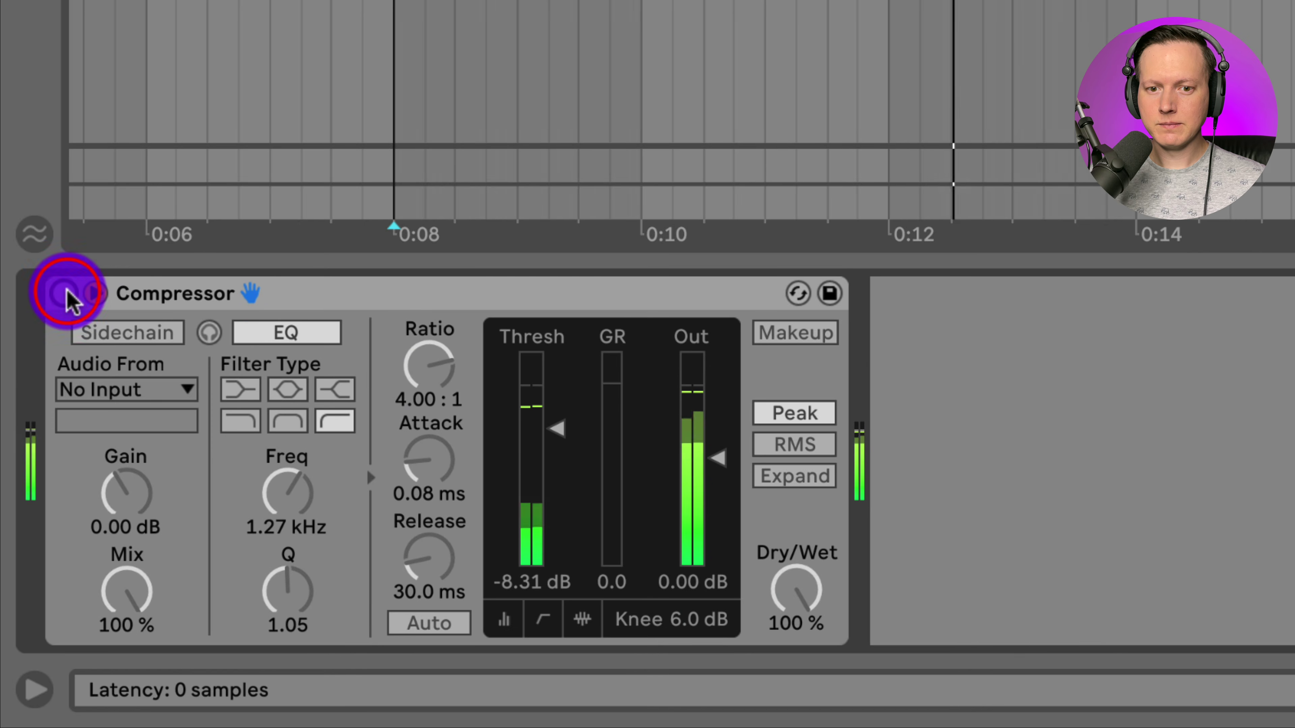
click(63, 293)
drag(555, 439, 549, 441)
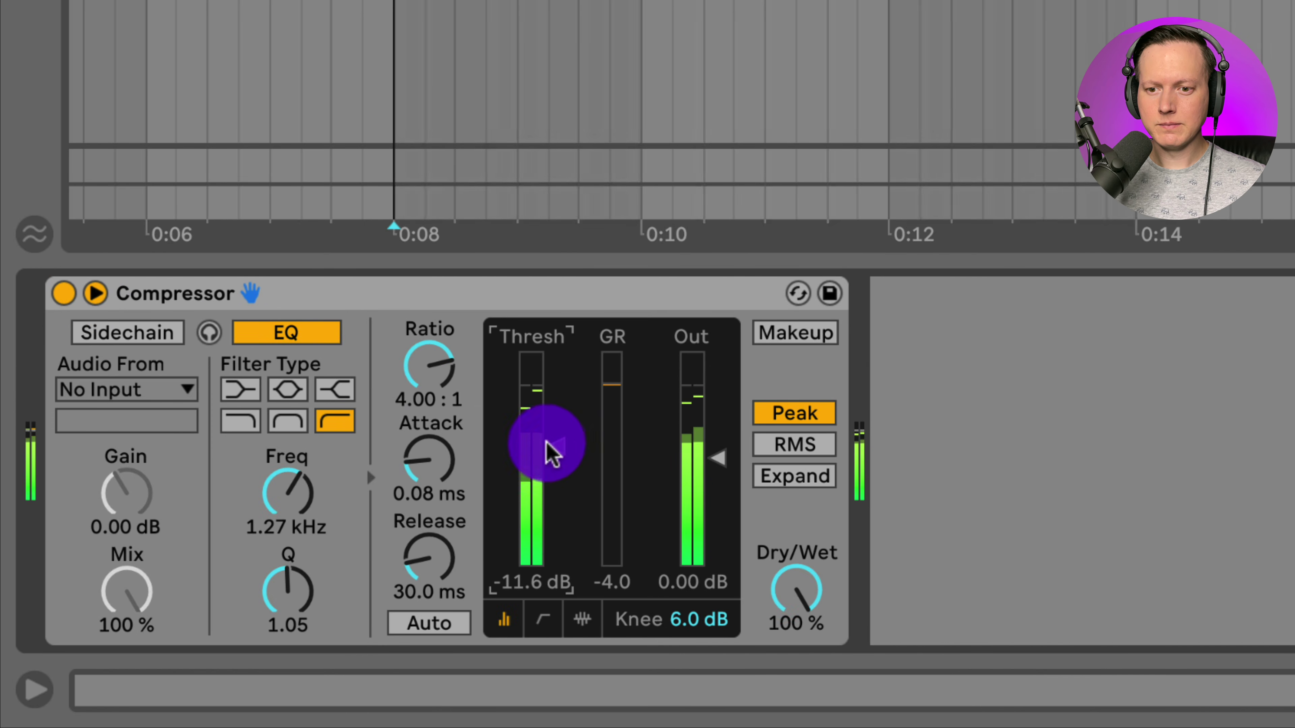
click(65, 294)
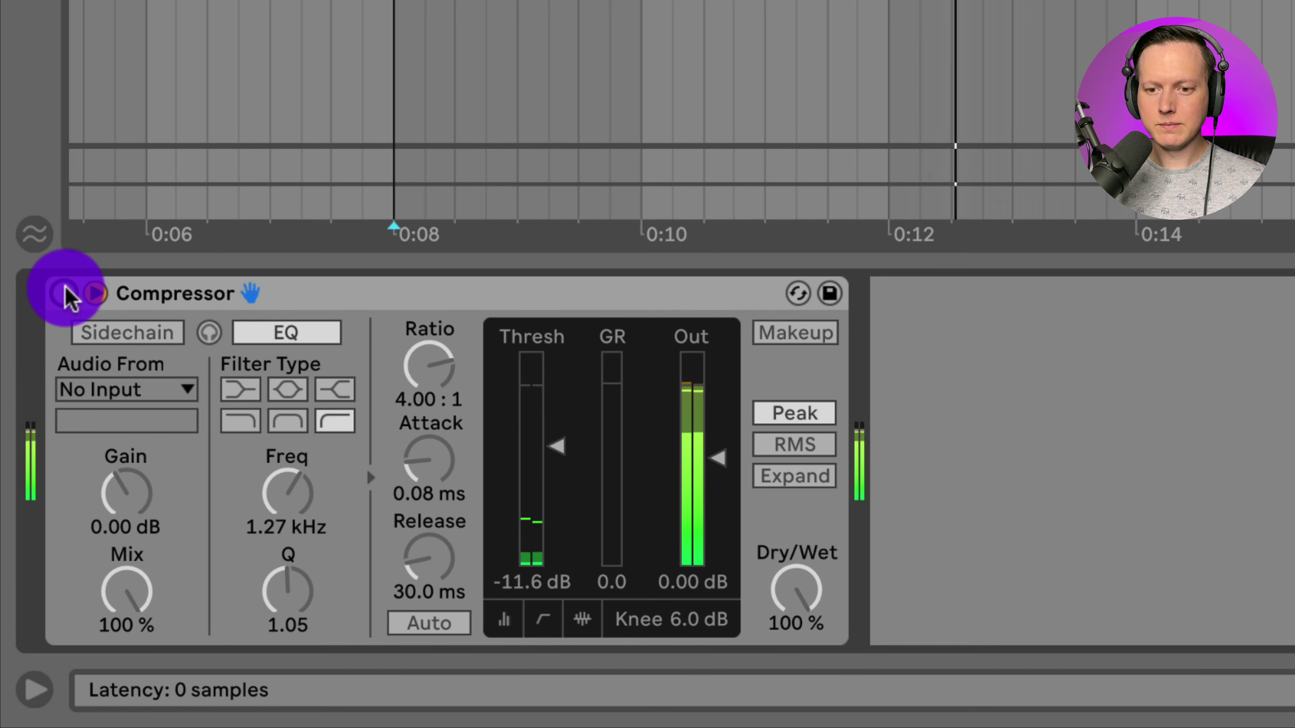
click(65, 293)
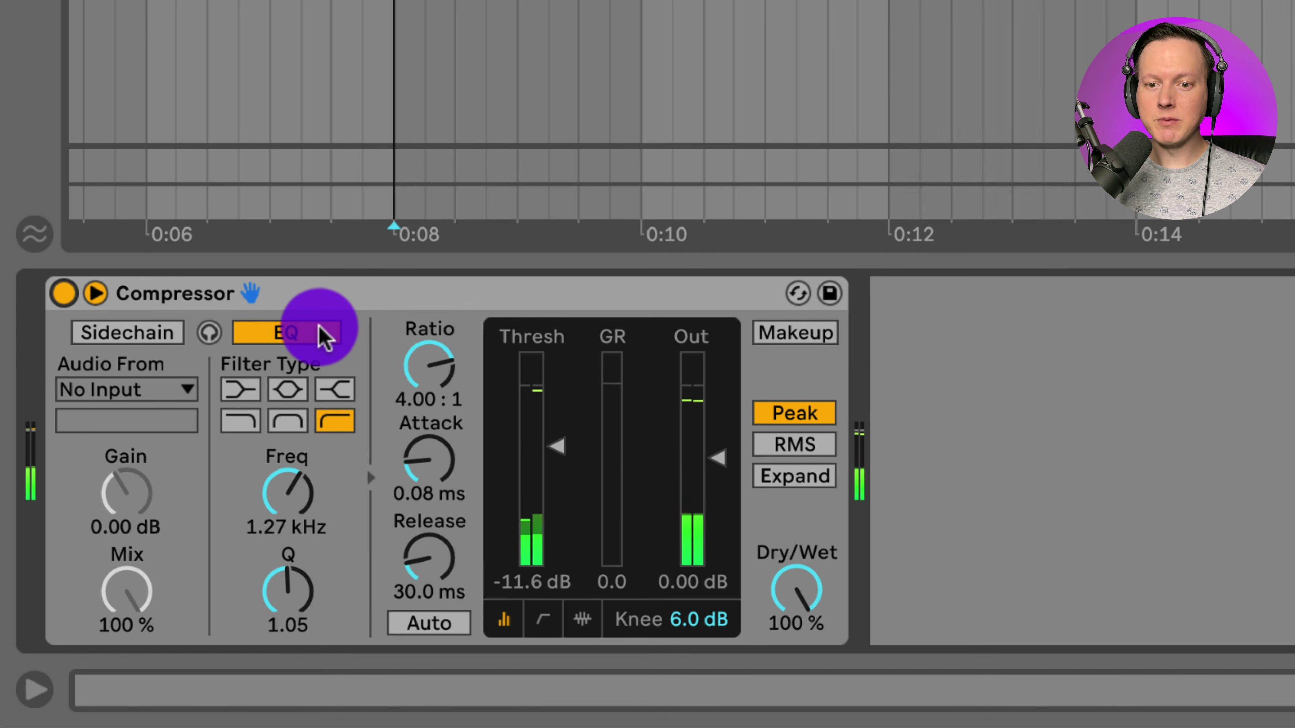
Play the loop and compare the compression with the high-pass sidechain EQ switched on and off.
key(space)
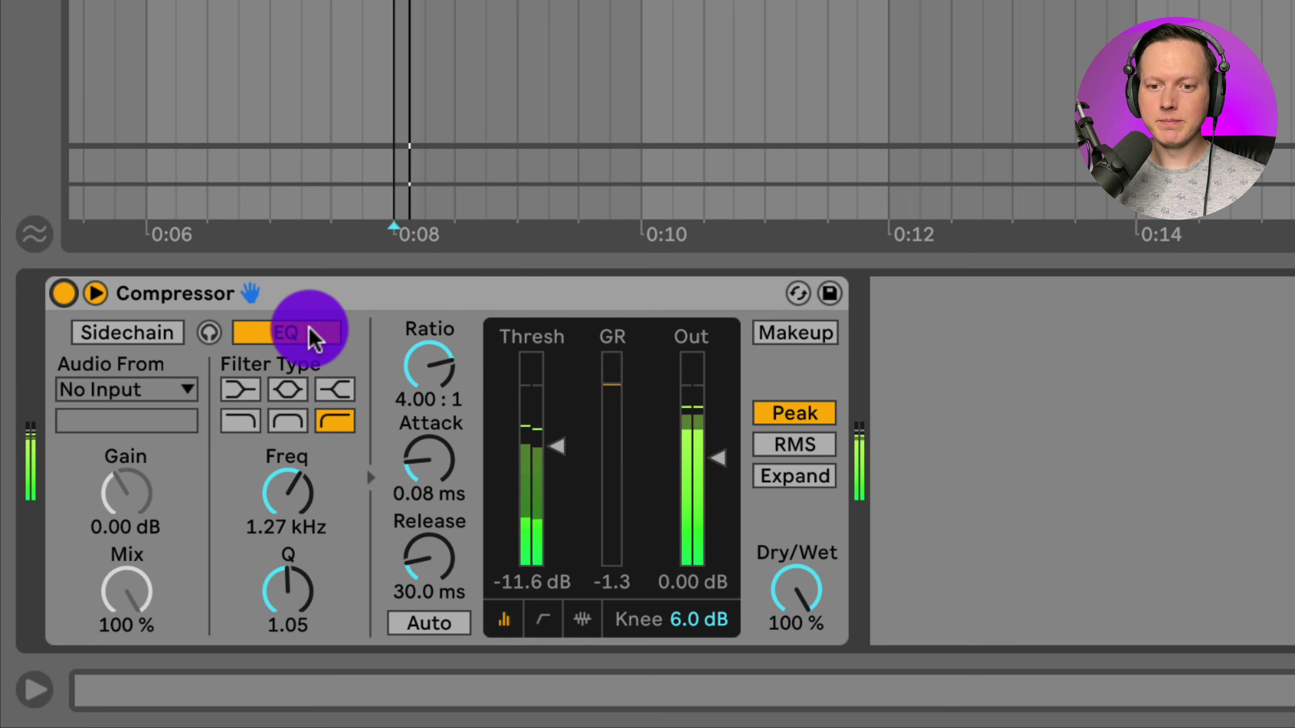
click(308, 334)
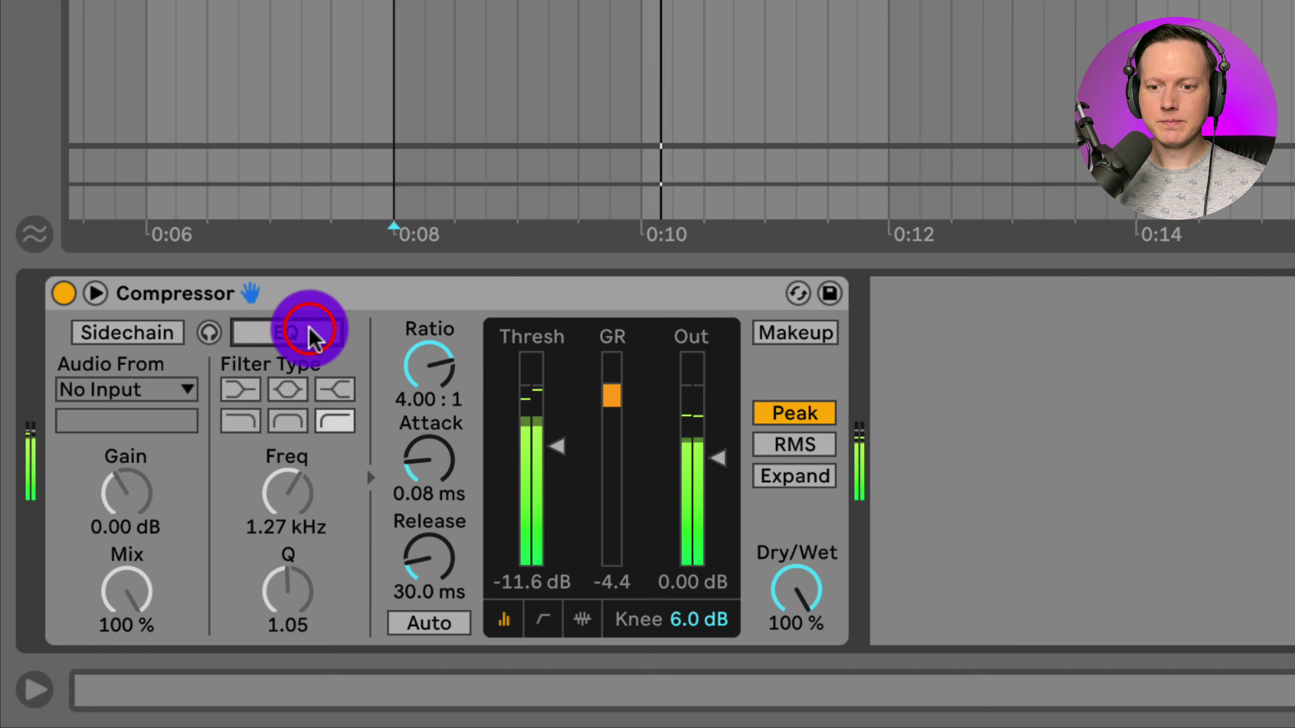
click(309, 334)
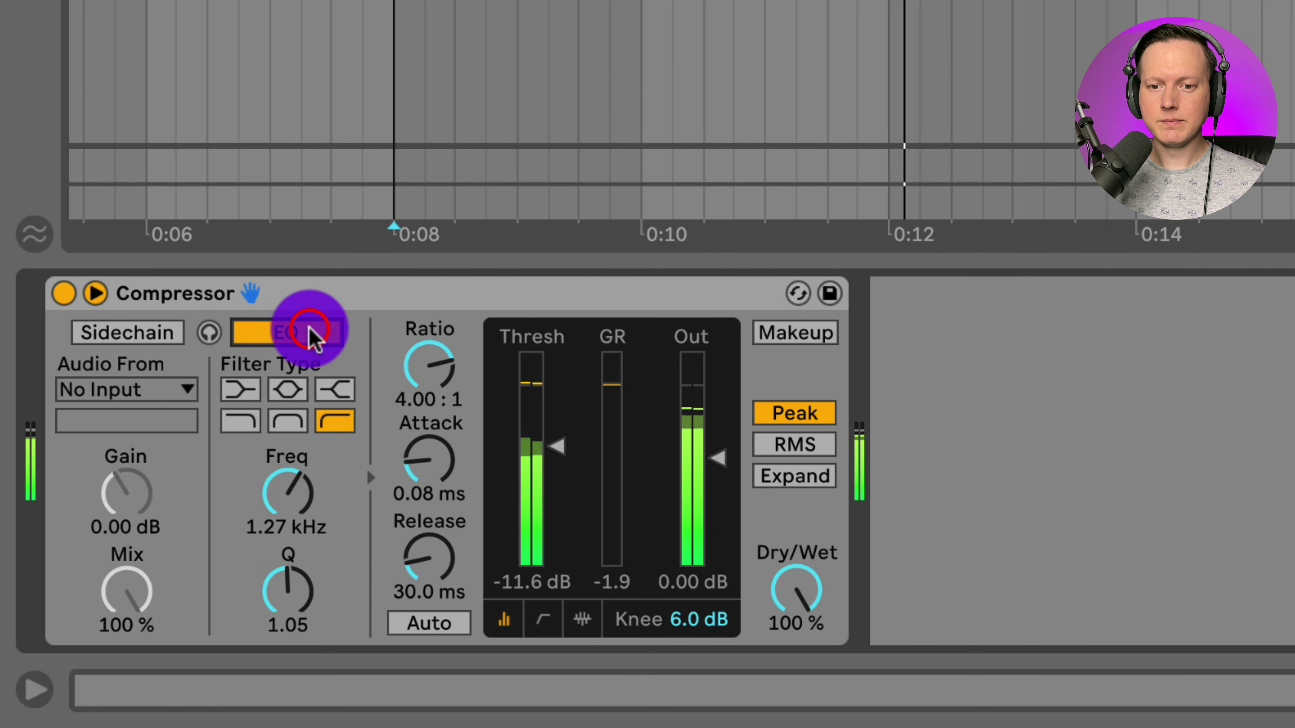
click(308, 334)
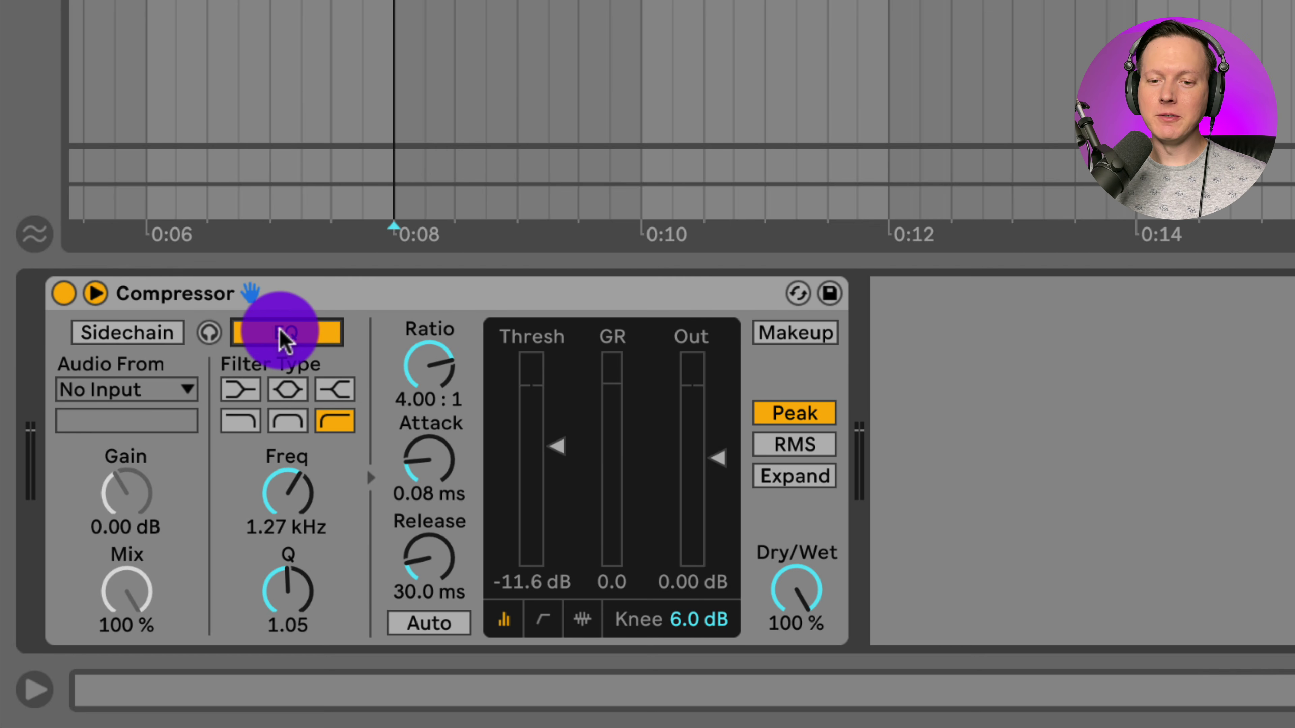
click(280, 333)
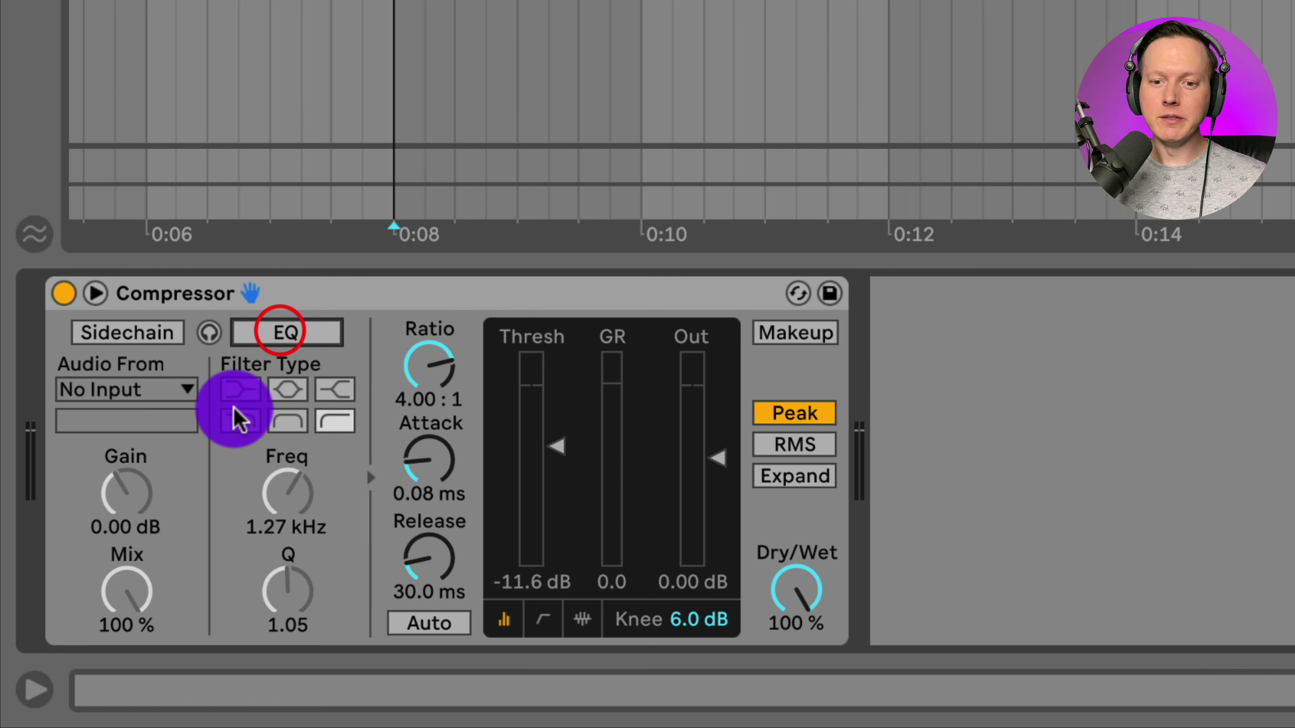
Set the sidechain EQ to low-pass at 290 Hz and the threshold to -8.31 dB while monitoring the filtered sidechain signal.
click(291, 332)
click(240, 421)
click(209, 333)
drag(284, 493, 284, 512)
drag(555, 446, 544, 448)
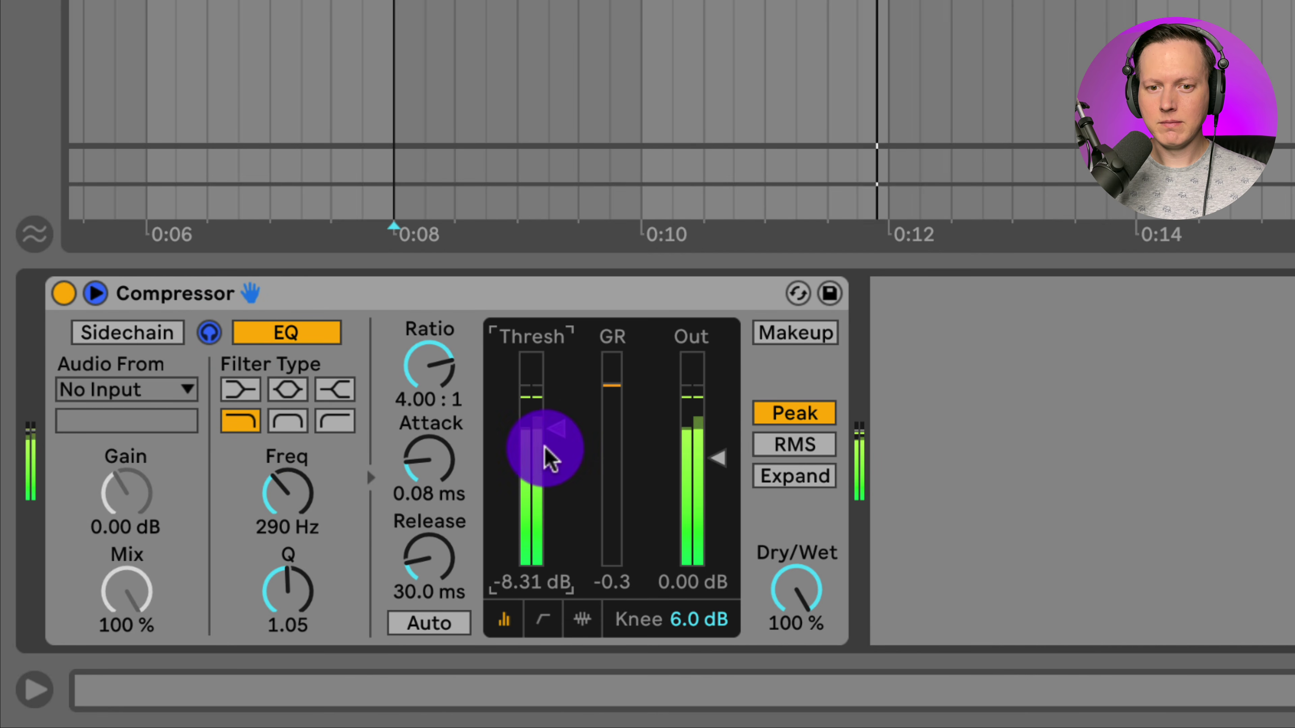
click(209, 331)
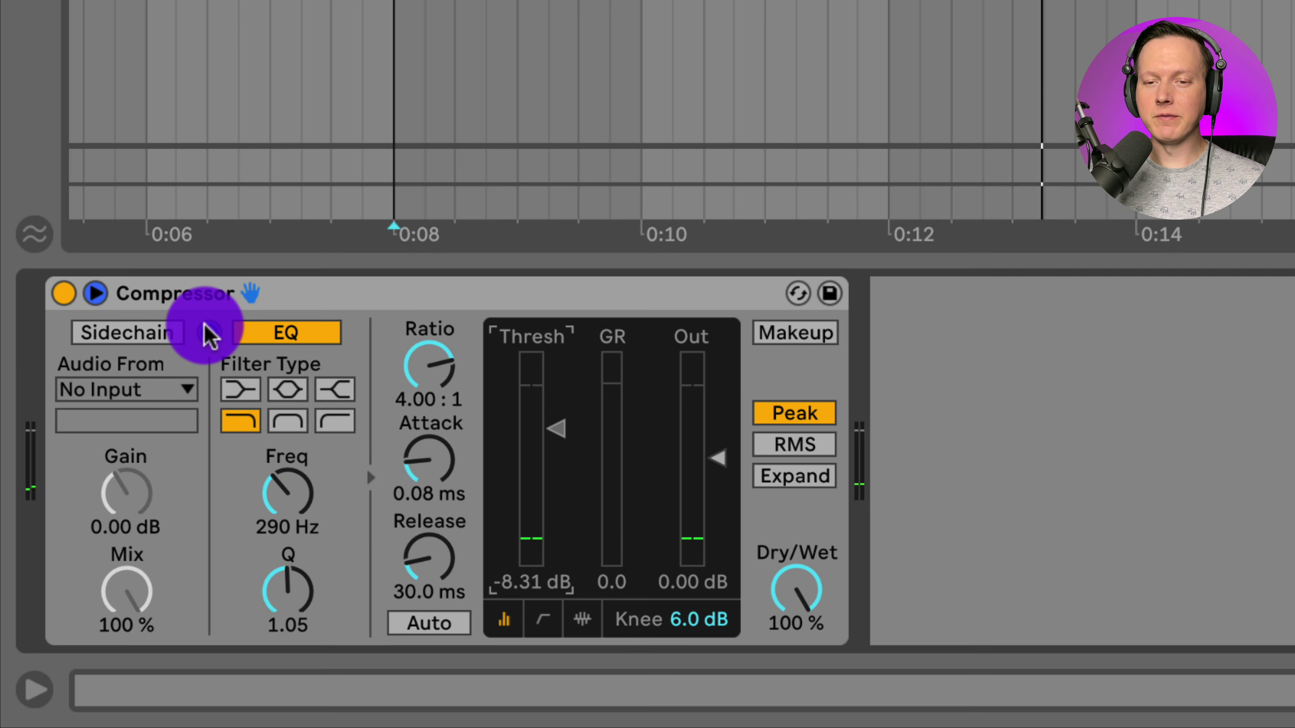
click(208, 331)
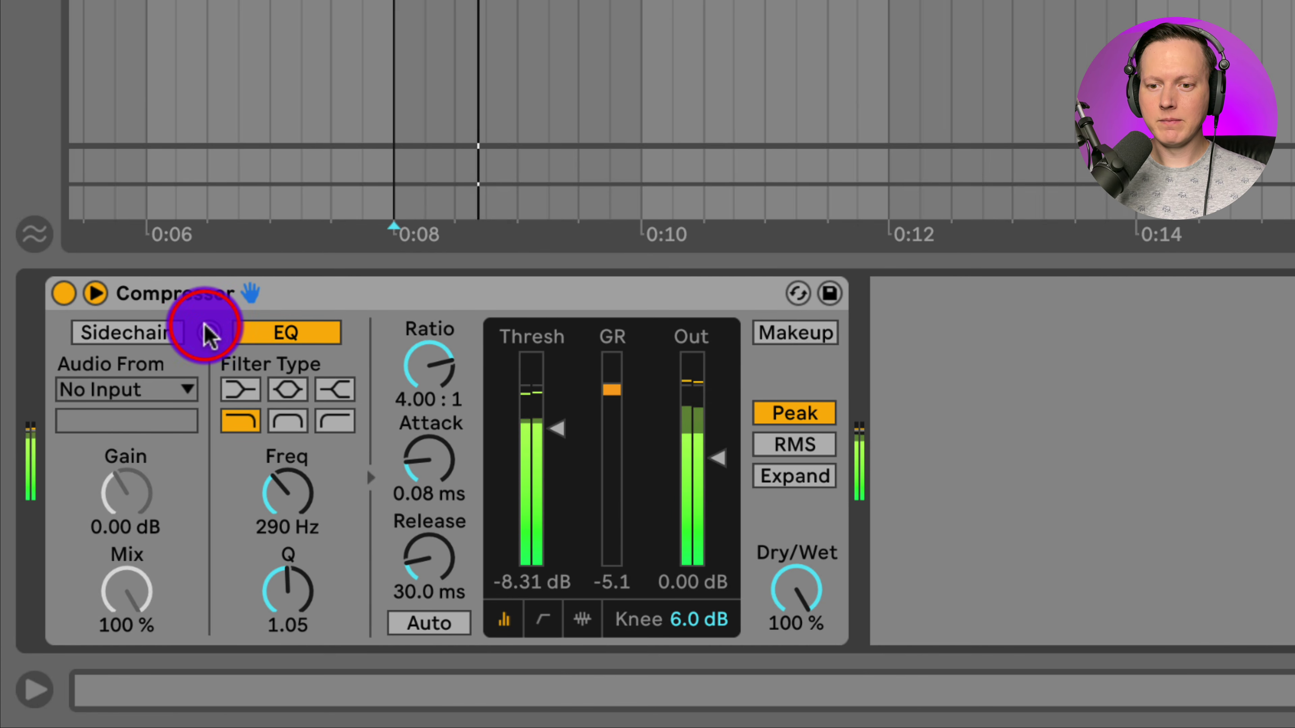
Lower the threshold to -14.9 dB and compare playback with the Compressor and its low-pass sidechain EQ switched on and off.
drag(558, 428, 558, 462)
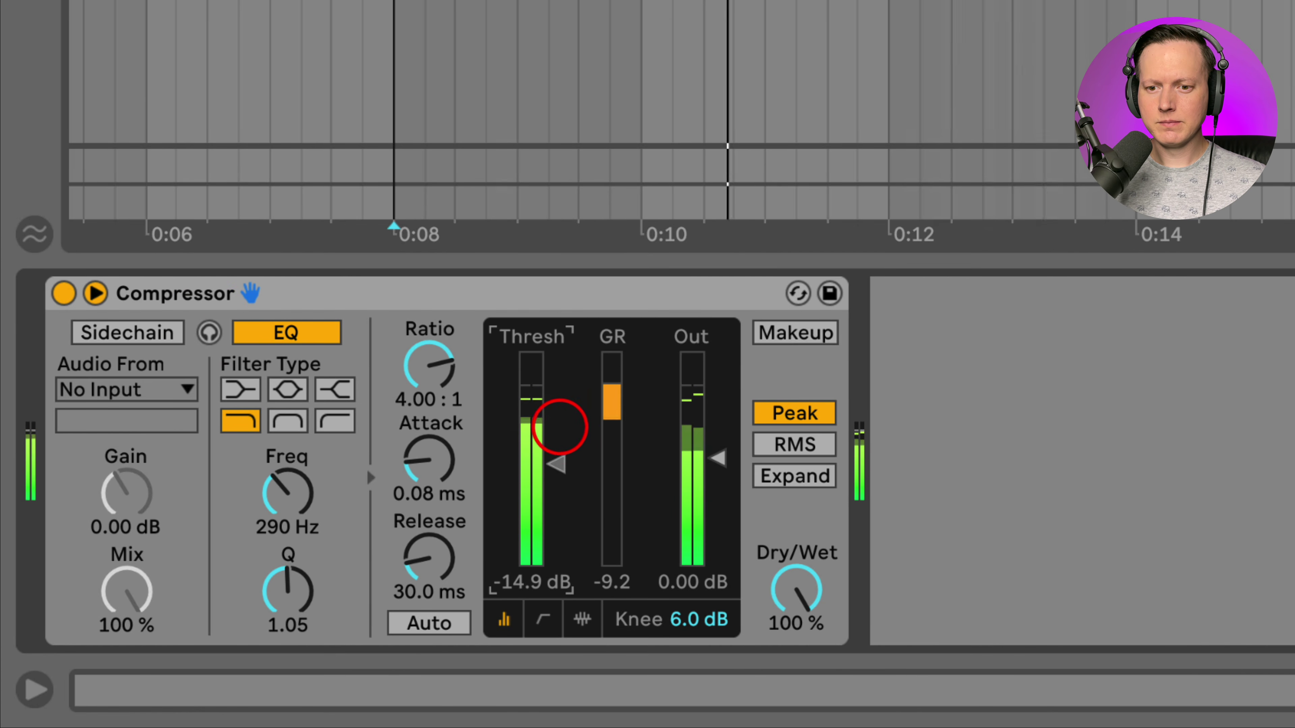
click(62, 293)
click(62, 294)
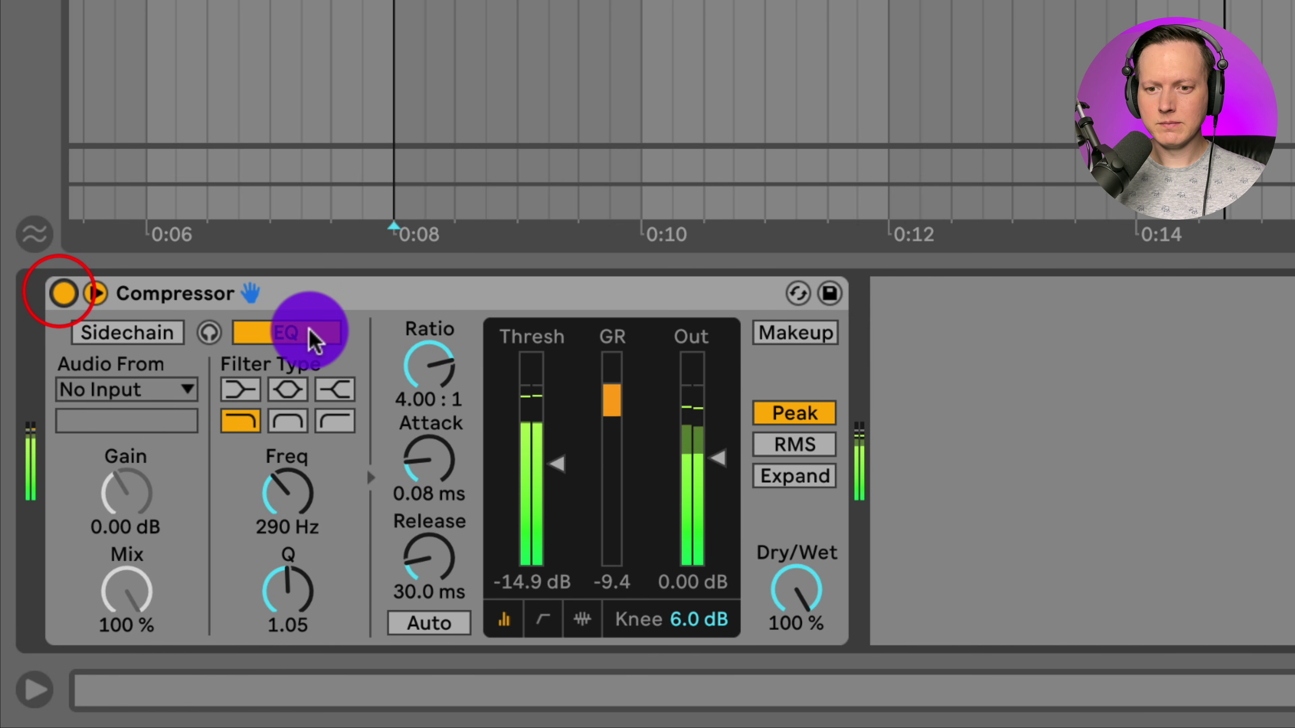
click(310, 332)
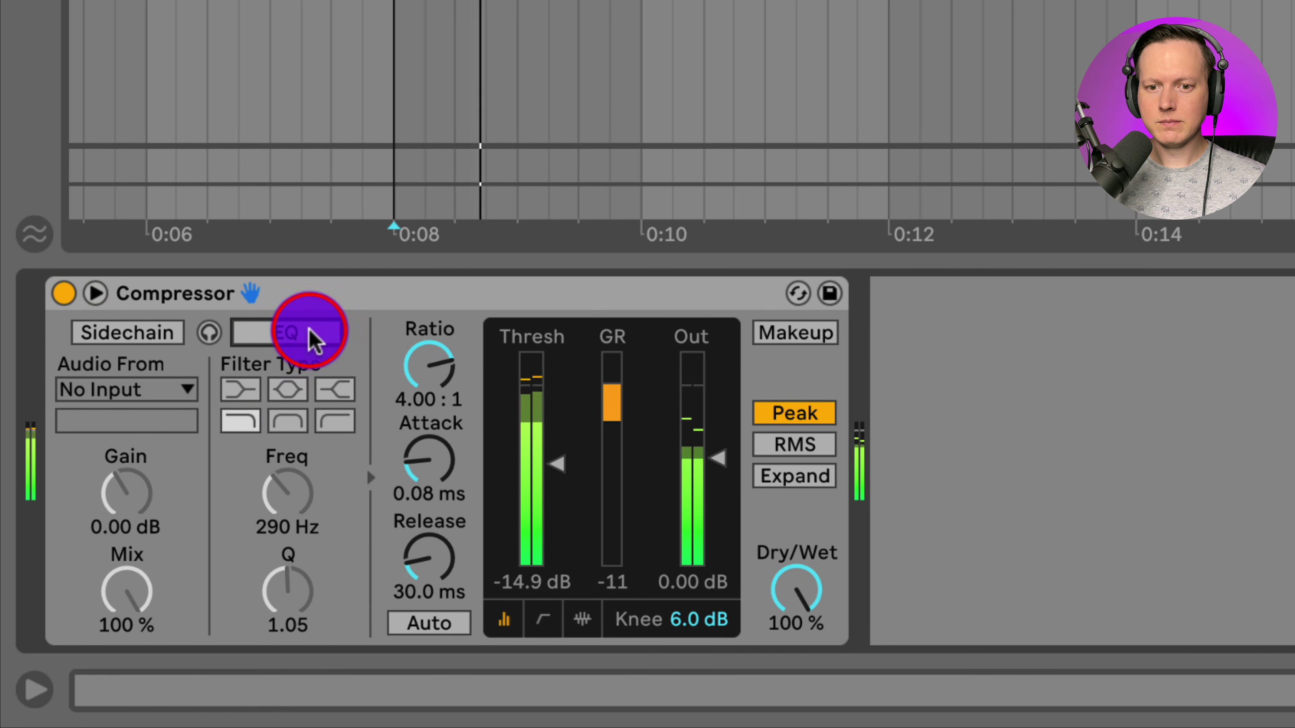
click(310, 332)
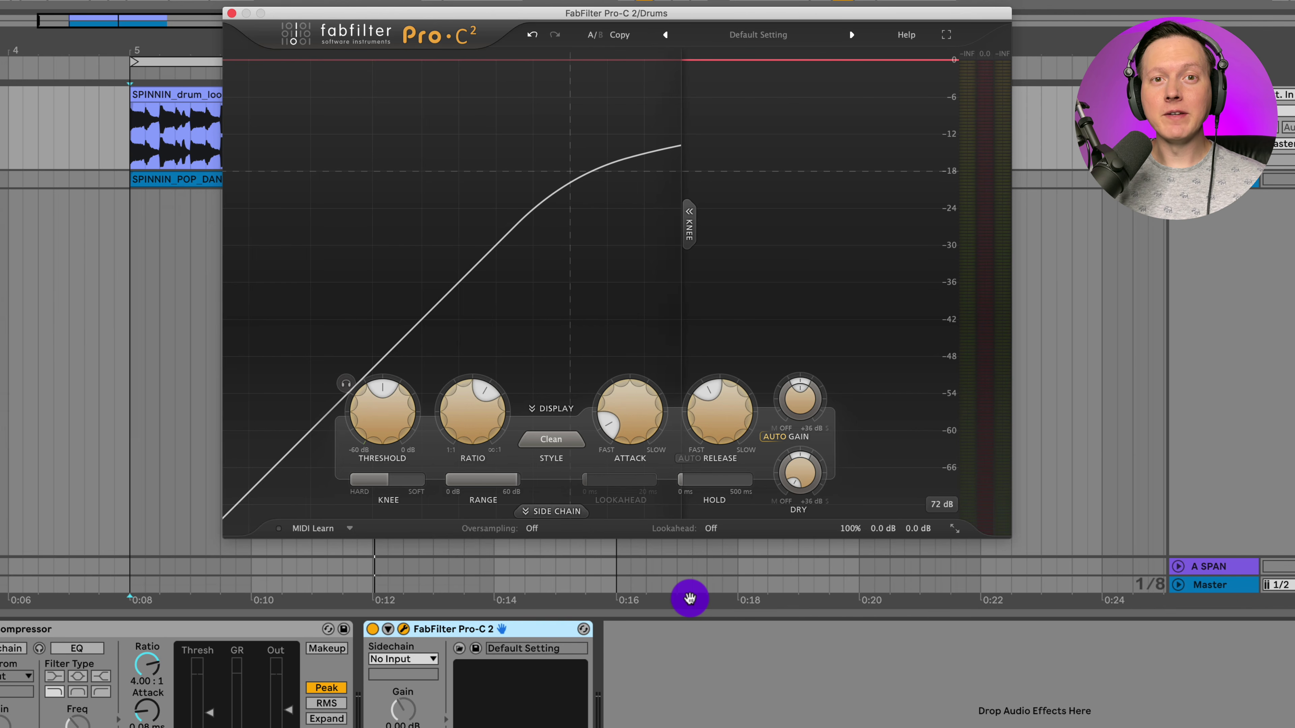
Expand FabFilter Pro-C 2's side chain section and enable its low-cut filter at 67.926 Hz with a 24 dB/oct slope.
click(571, 512)
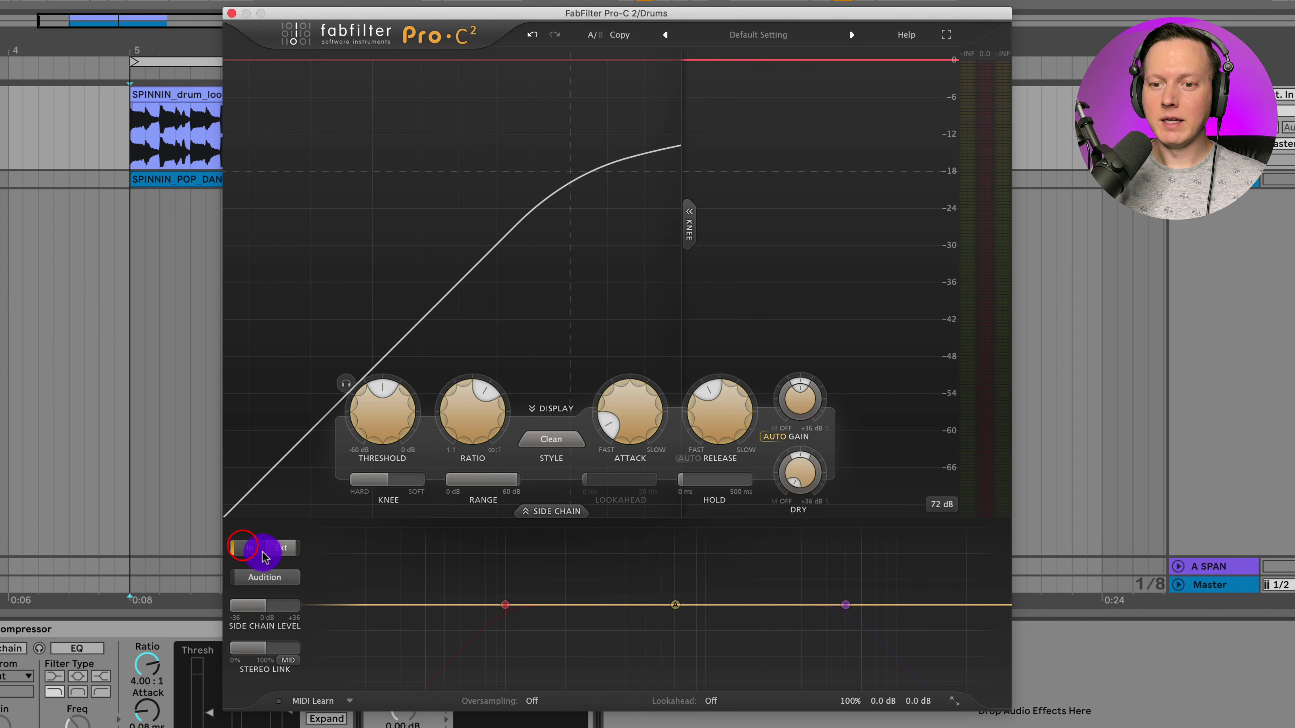
mouse_move(488, 584)
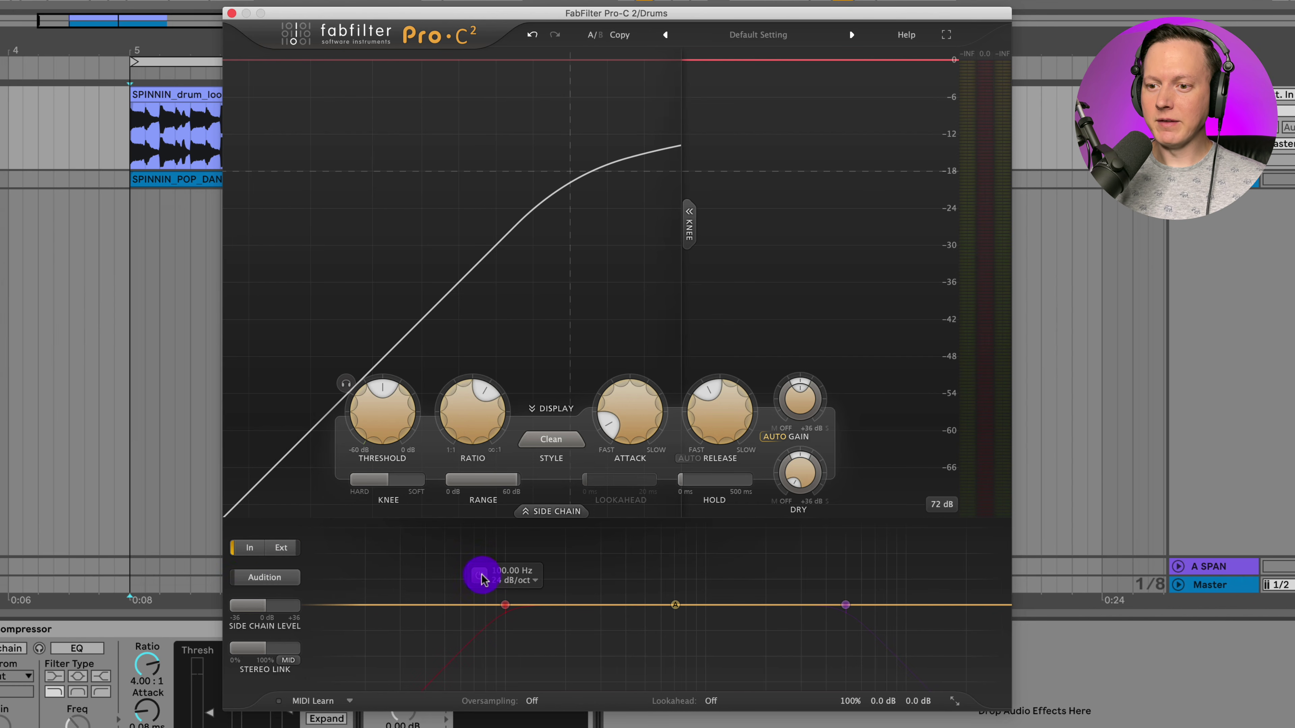
drag(510, 607, 468, 588)
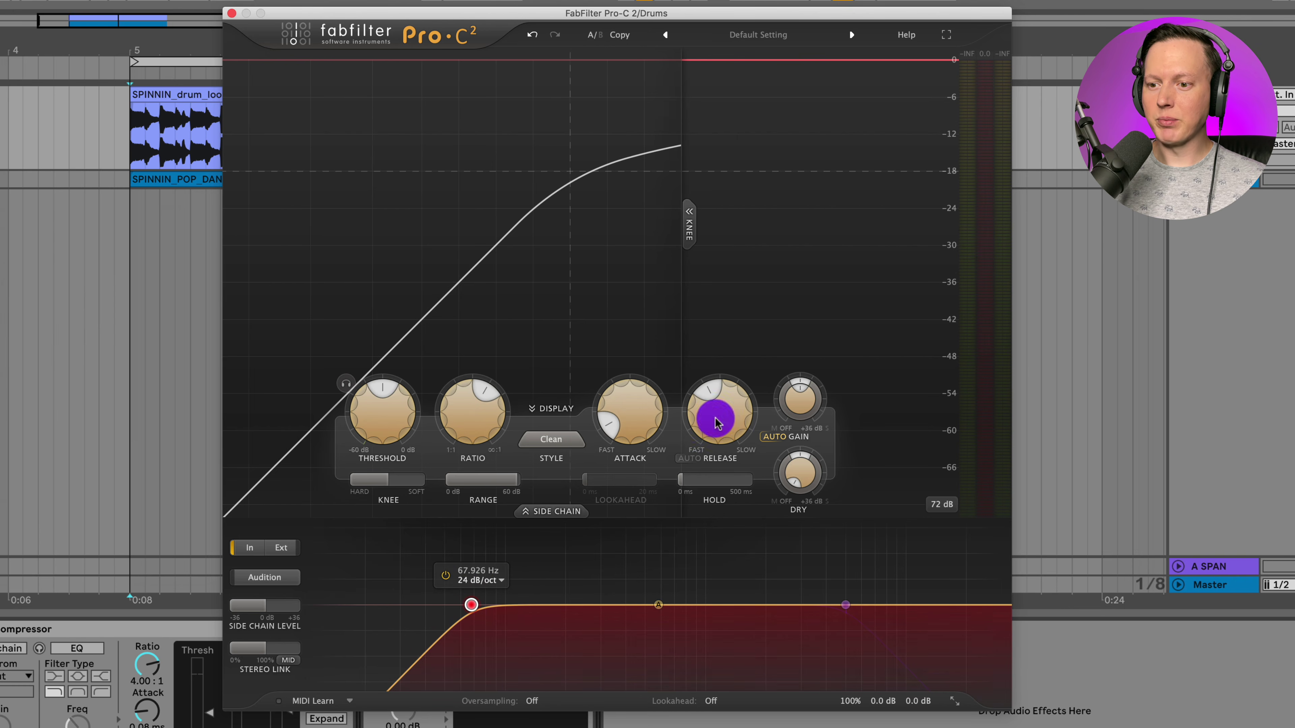
mouse_move(912, 610)
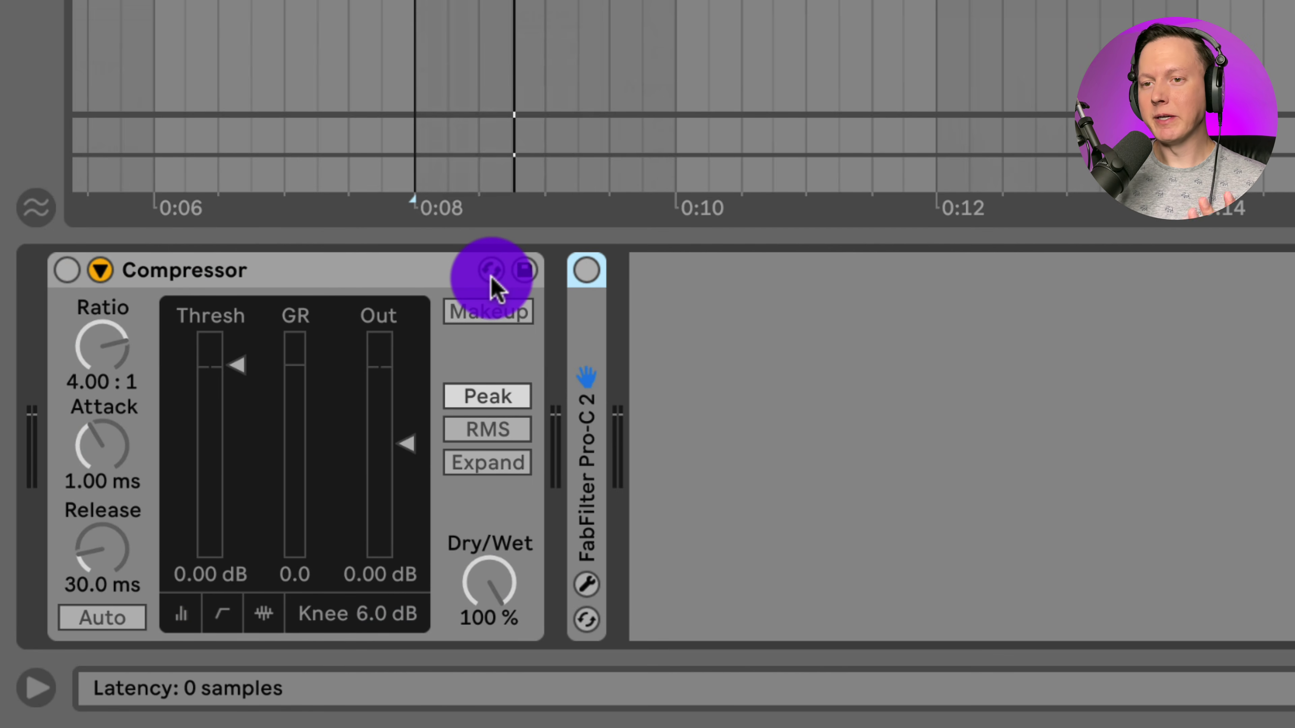
Play the drum loop with both the Compressor and FabFilter Pro-C 2 bypassed.
key(space)
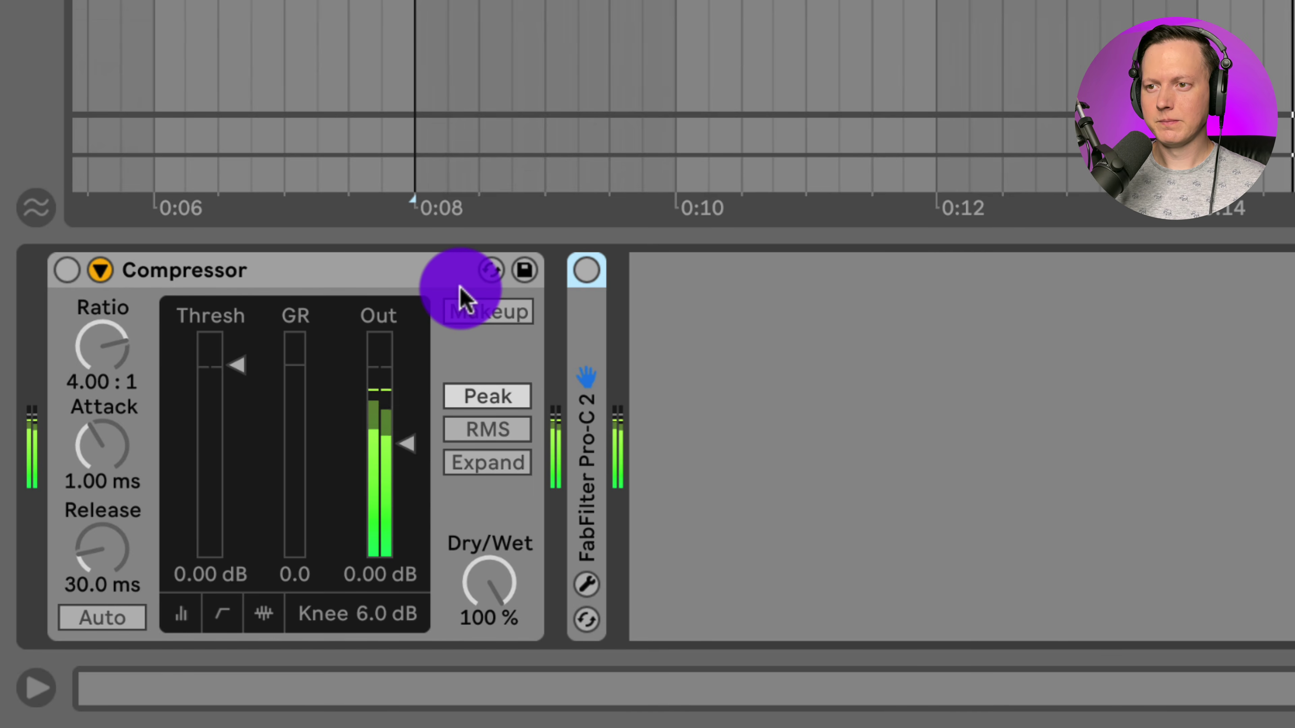
key(space)
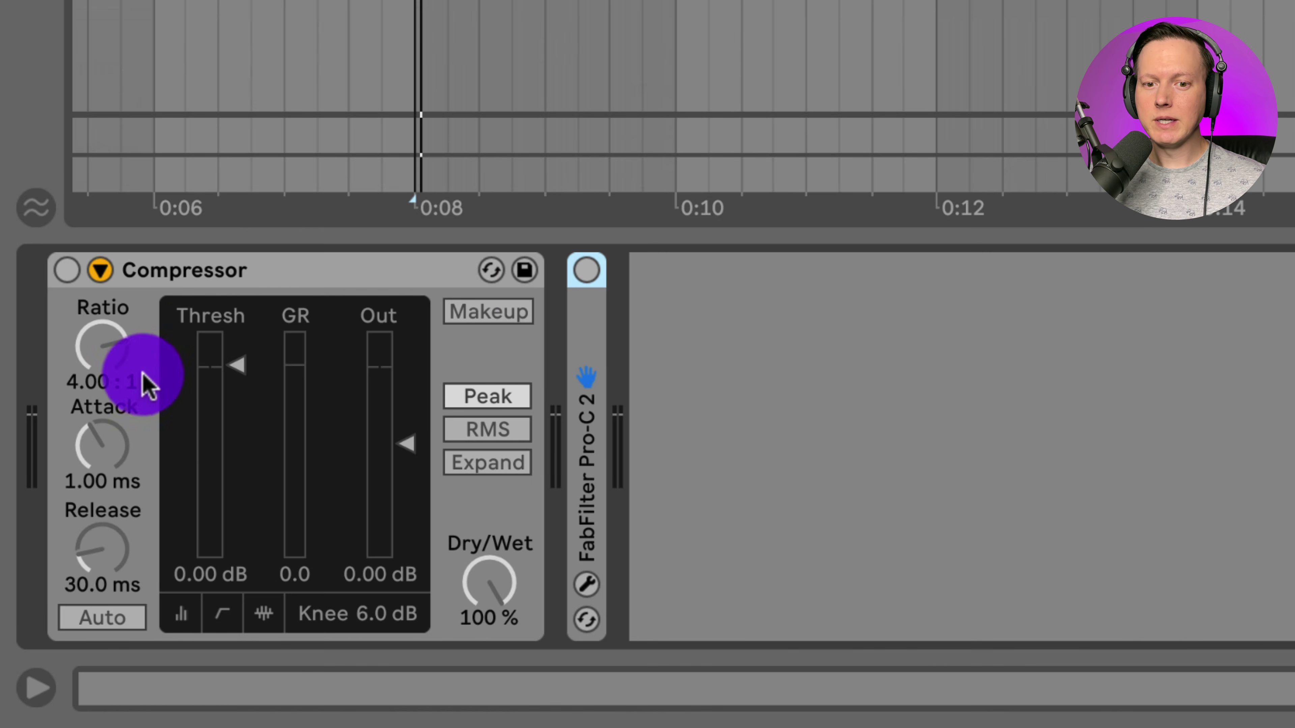
Unfold the Compressor's sidechain settings and switch the device on.
click(101, 271)
click(66, 271)
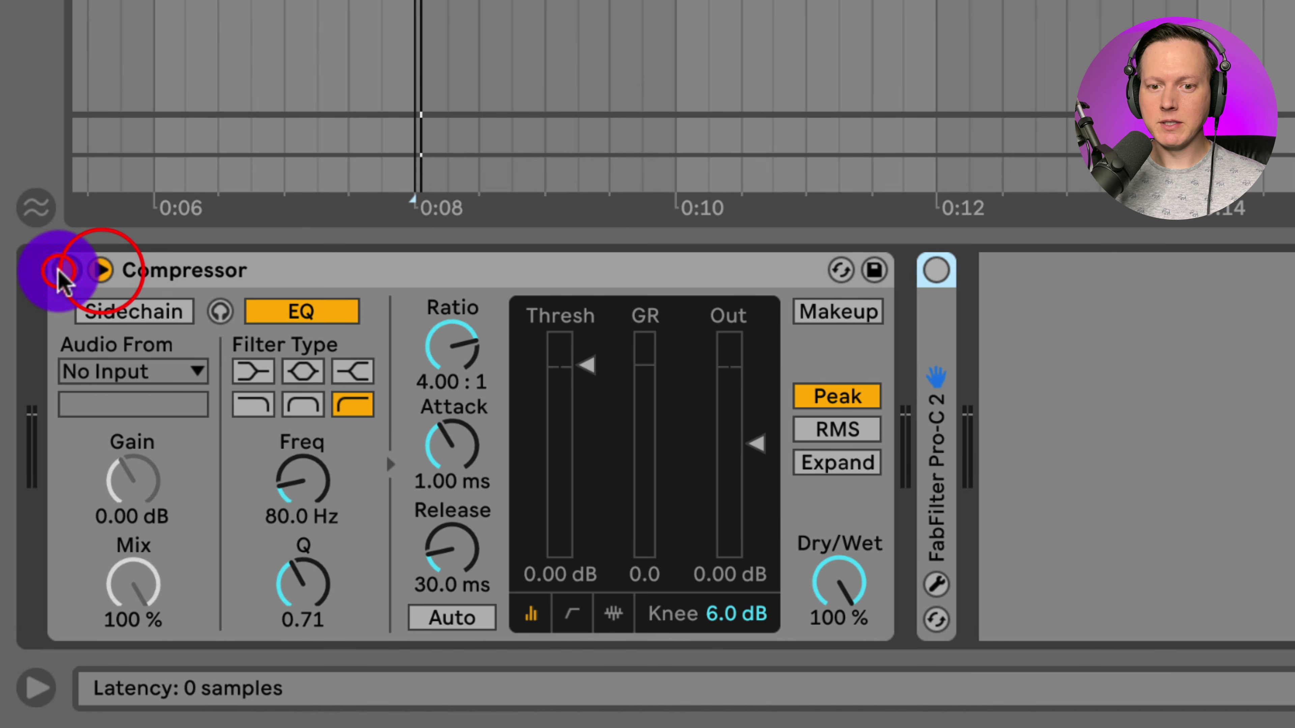
Enable the Compressor's external sidechain and take its audio from the Drums track, Post FX.
click(159, 313)
click(176, 367)
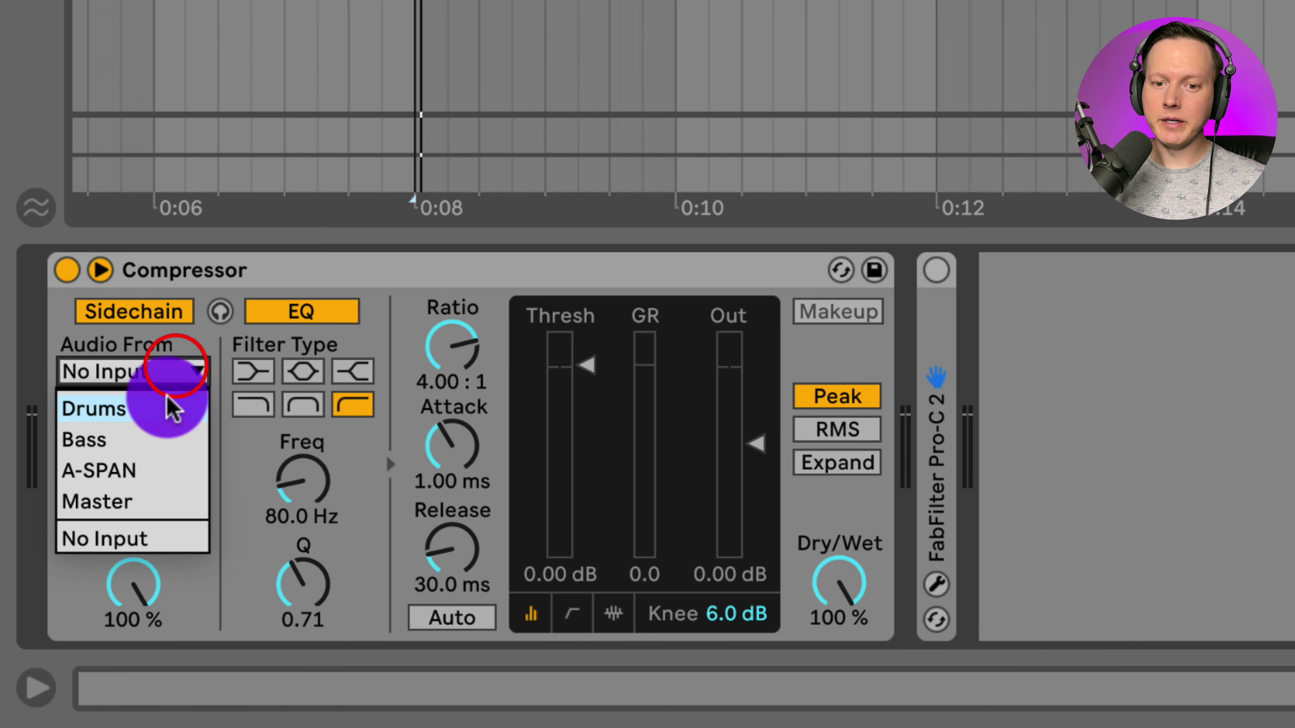
click(164, 409)
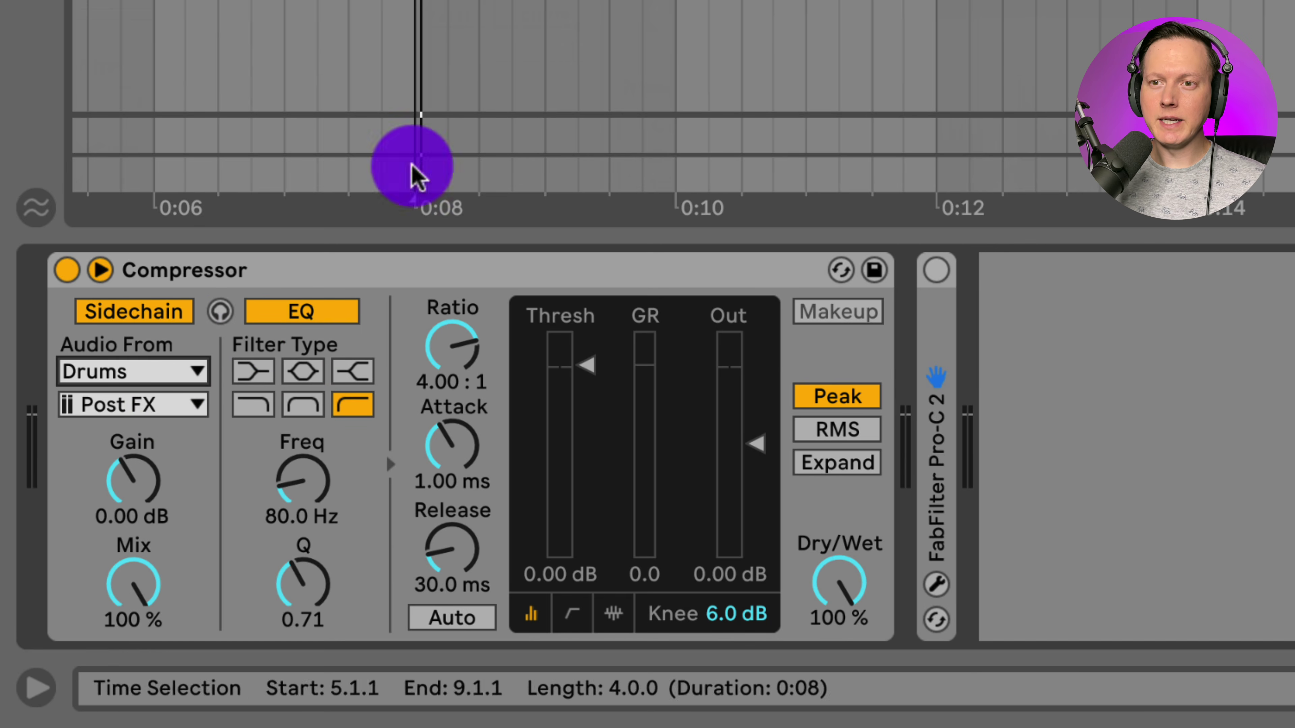
click(371, 274)
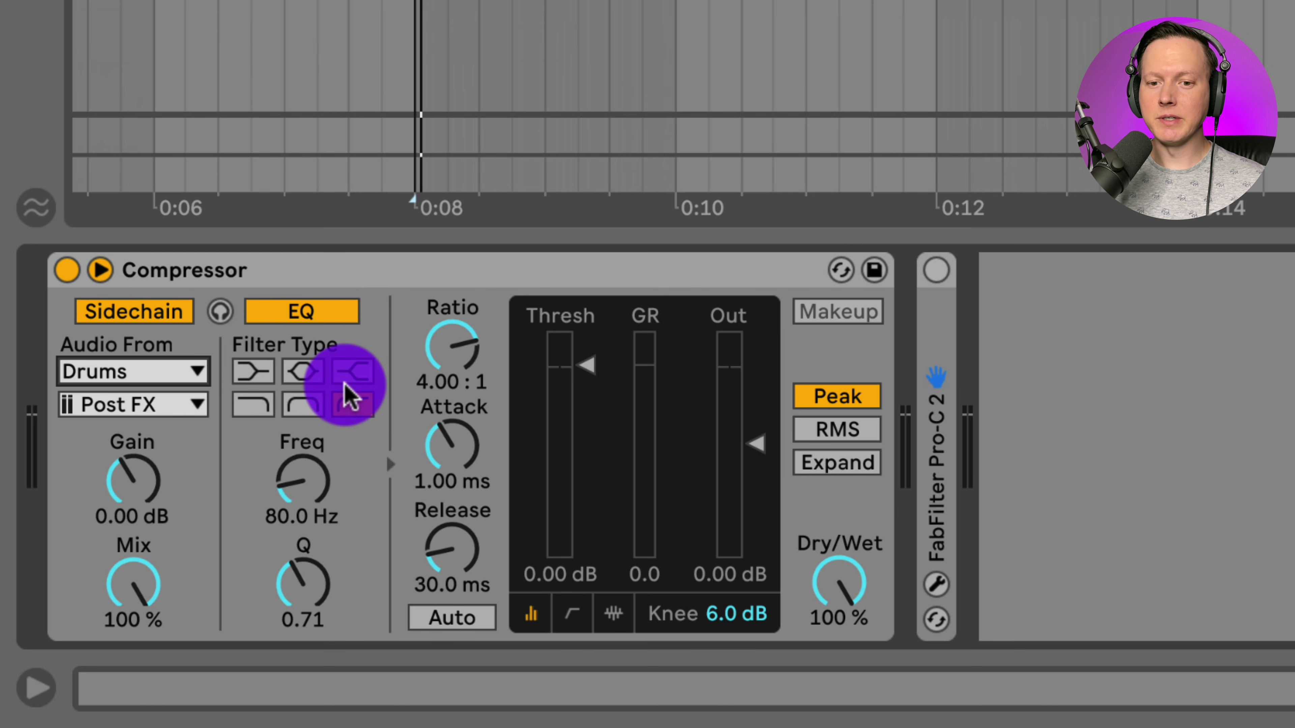
Set the sidechain EQ to a low-pass at 145 Hz and monitor the sidechain signal during playback.
click(253, 404)
key(space)
drag(312, 491, 320, 498)
click(220, 312)
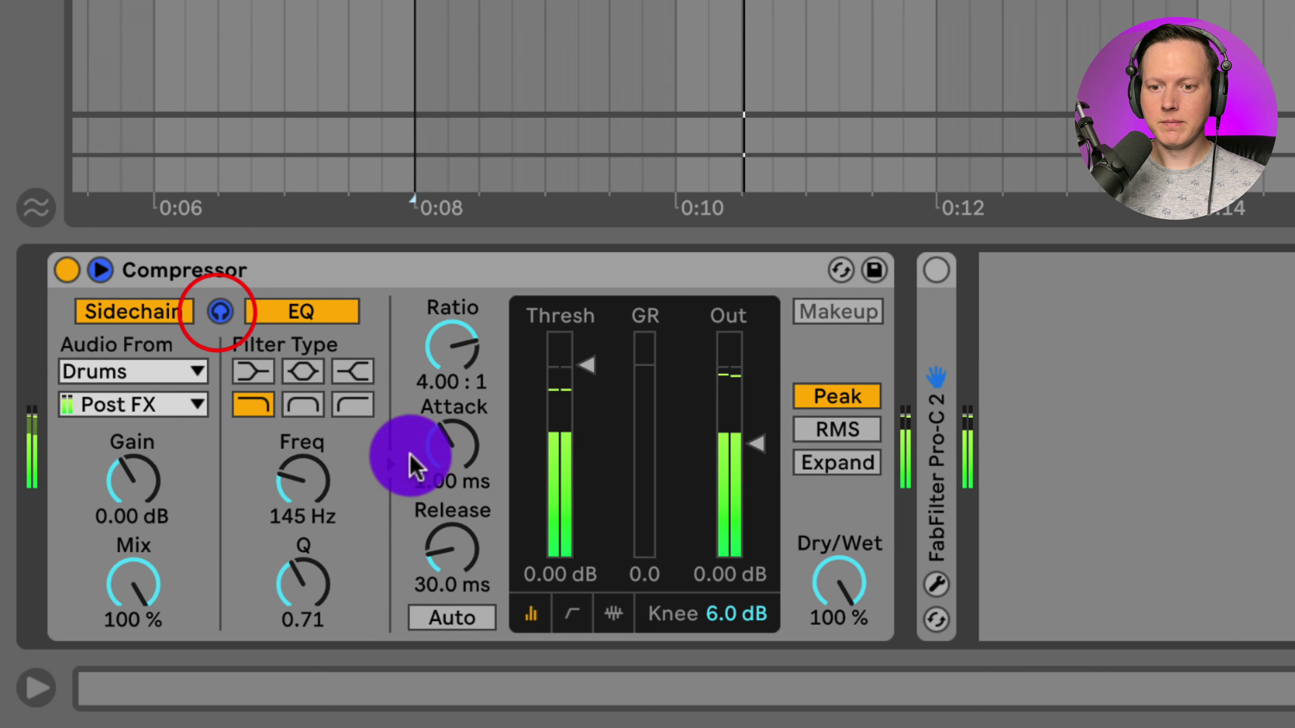
Lower the threshold to -17.5 dB and compare the monitored sidechain signal with its EQ switched off and on.
drag(598, 372, 586, 462)
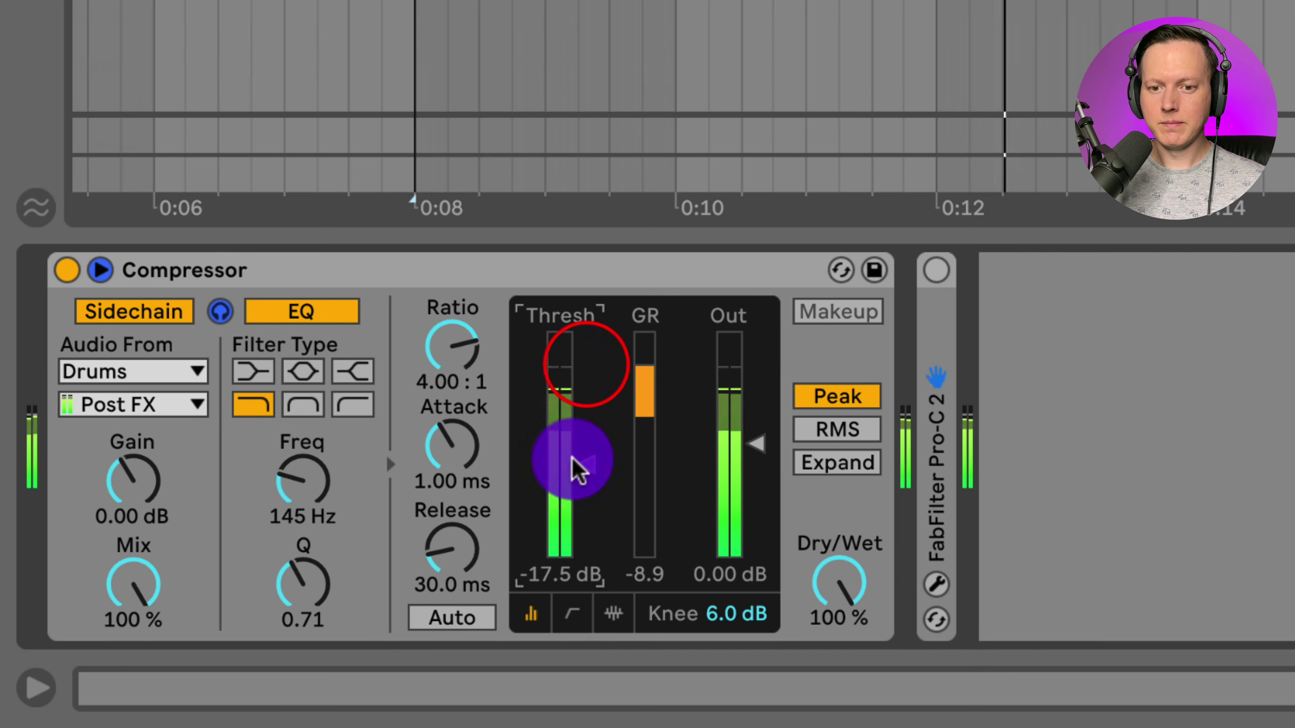
click(280, 309)
key(space)
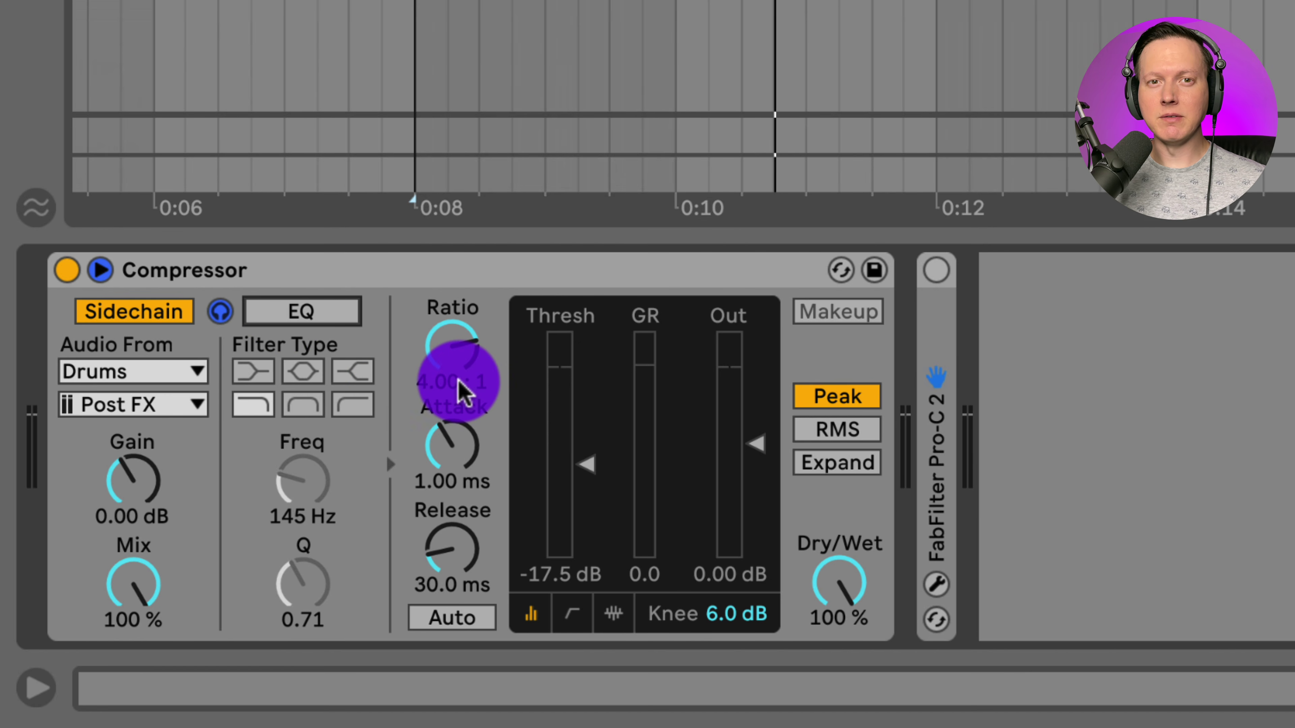
click(324, 314)
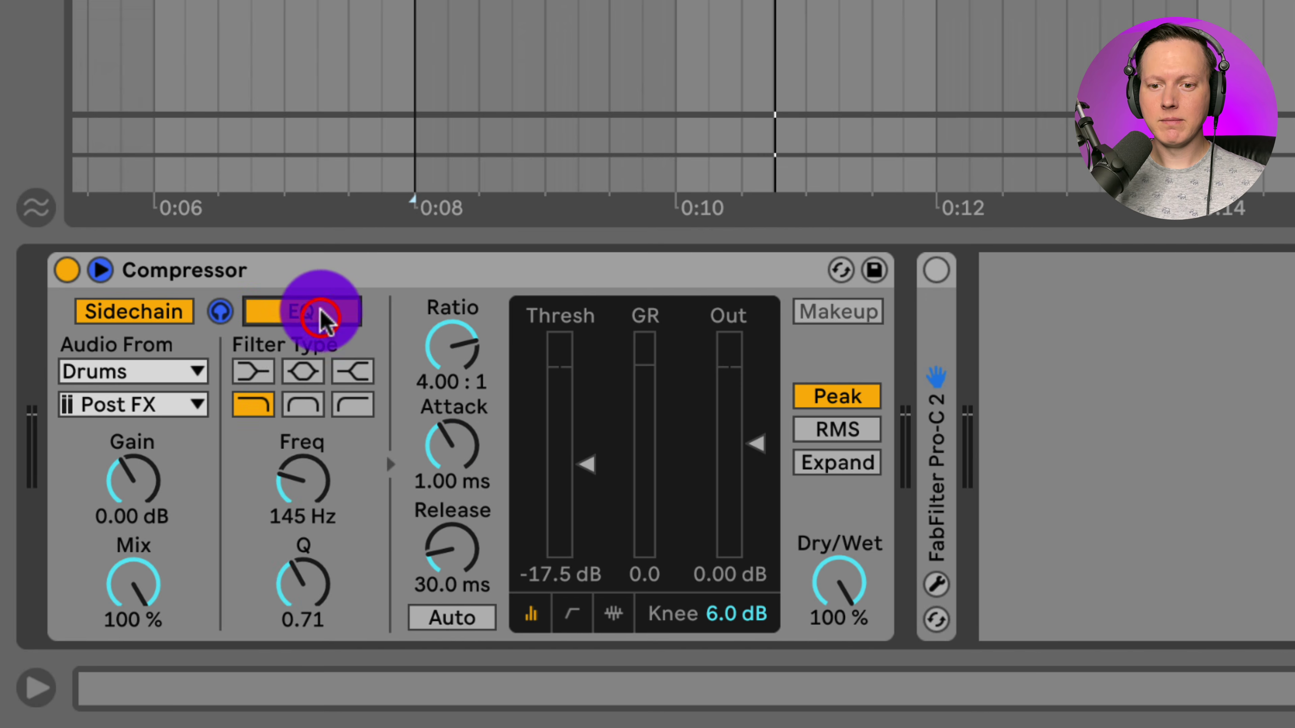
key(space)
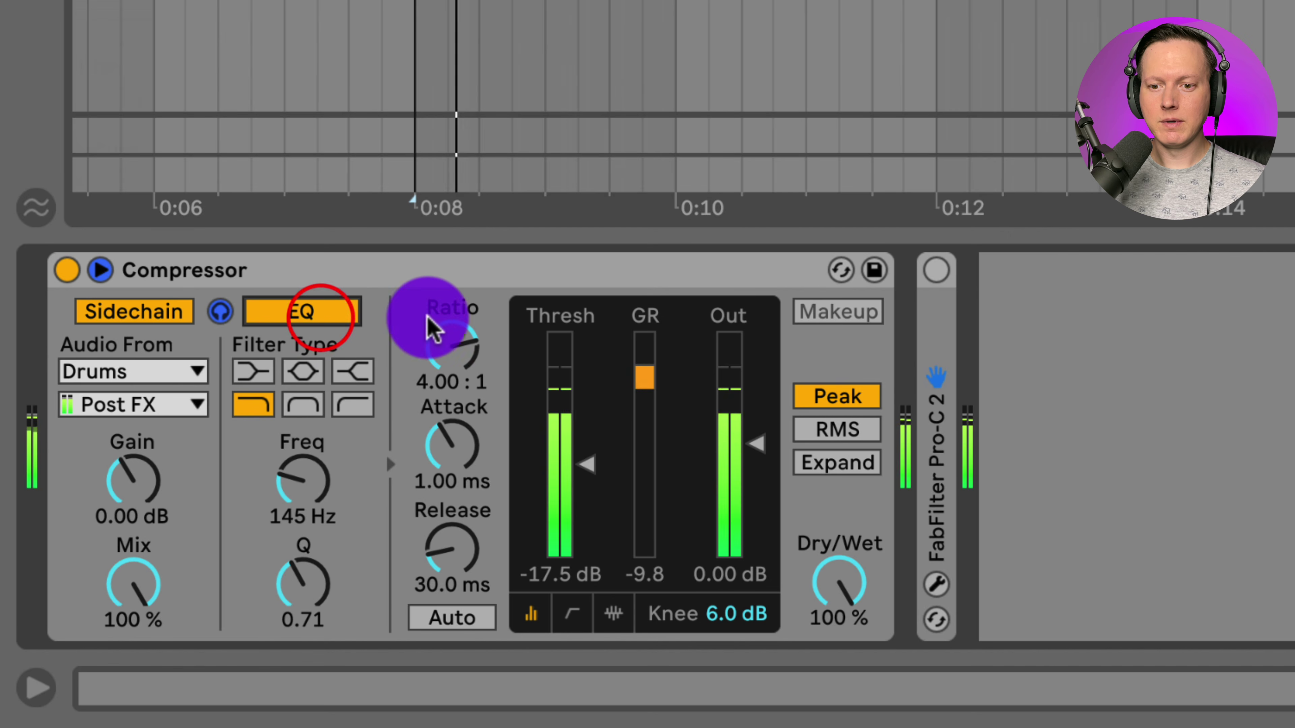
key(space)
Stop monitoring the sidechain signal and set the attack to 0.06 ms and the threshold to -16.4 dB during playback.
click(219, 311)
key(space)
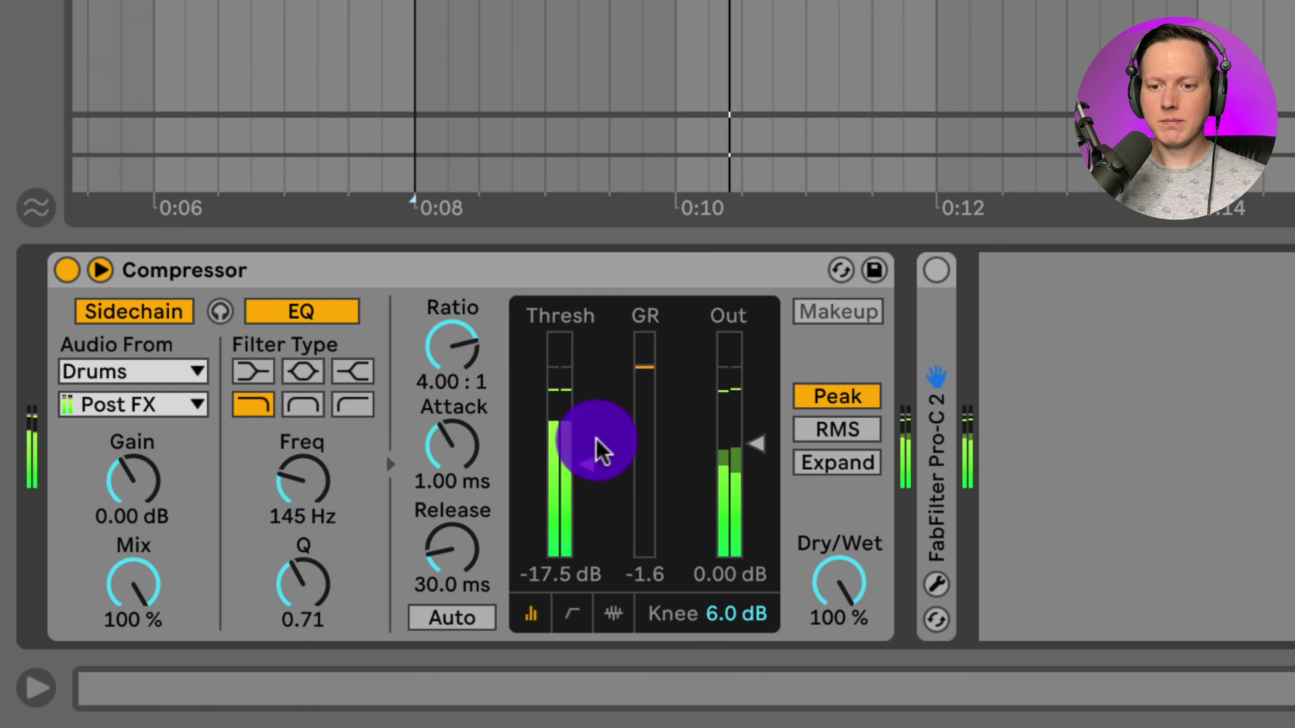
drag(590, 453, 579, 454)
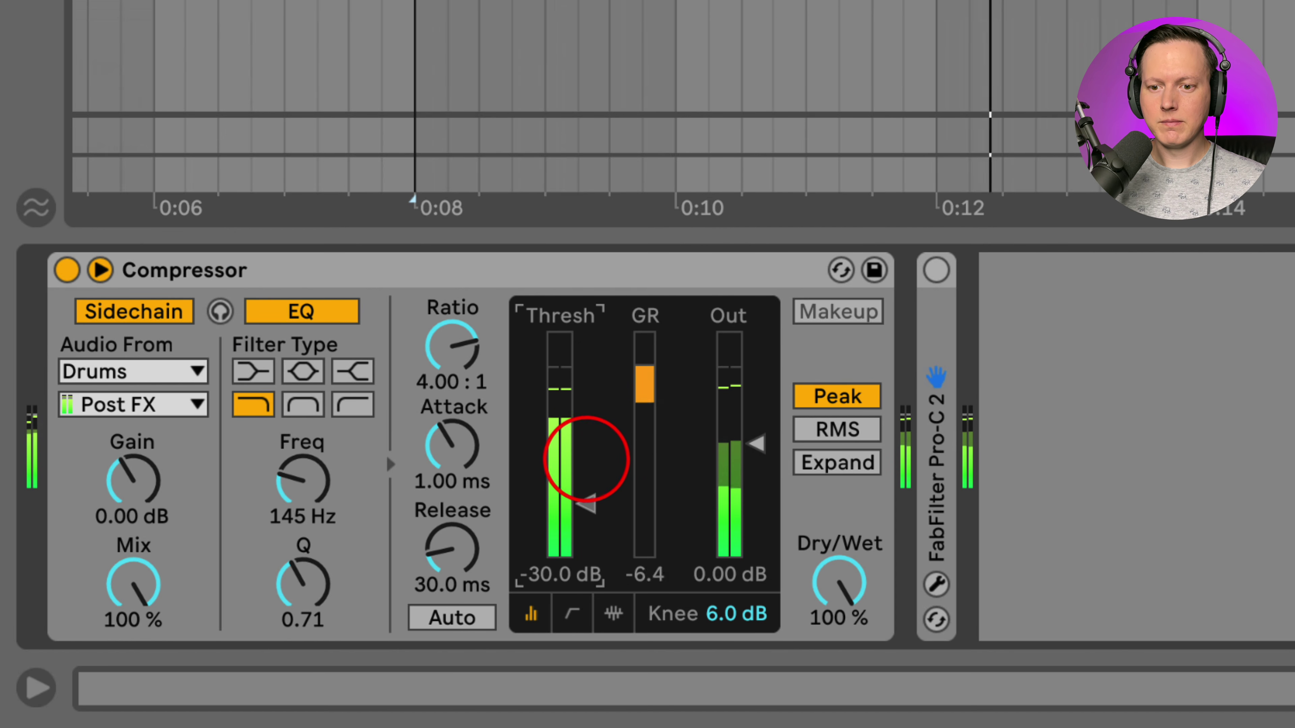
drag(453, 442, 453, 449)
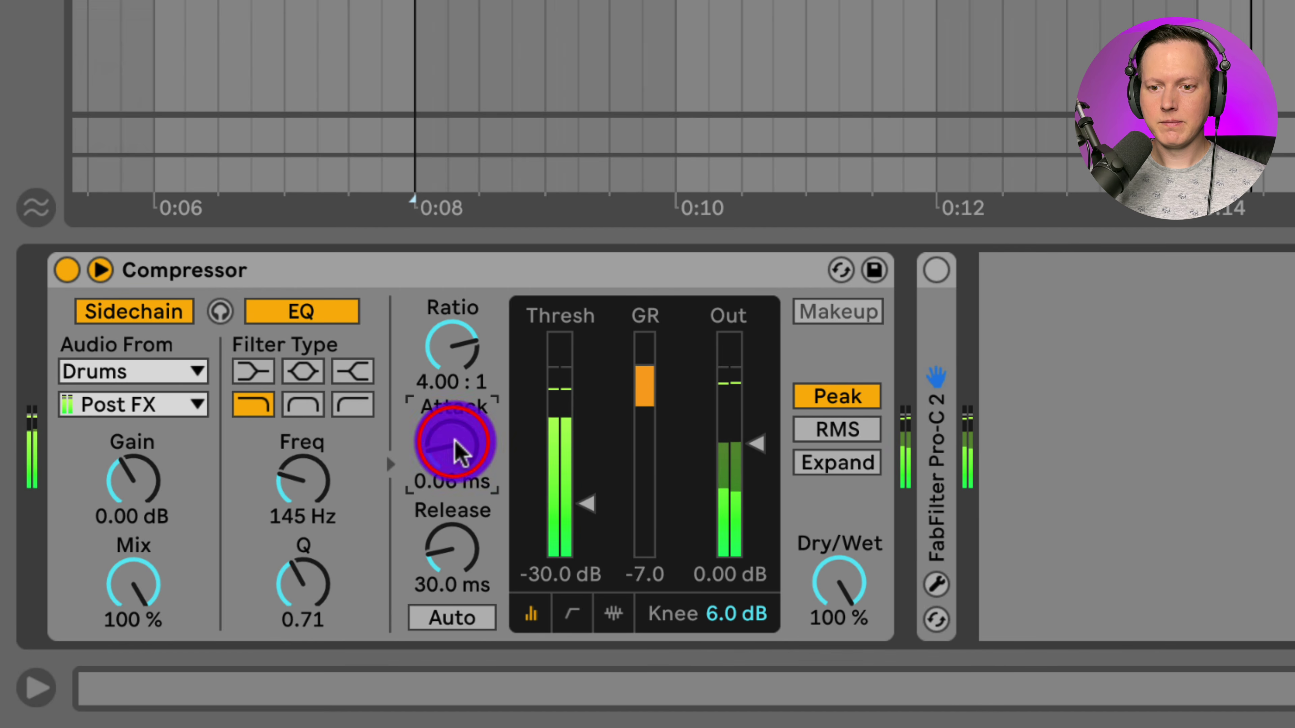
mouse_move(587, 515)
mouse_down()
mouse_move(587, 497)
mouse_move(574, 509)
mouse_up()
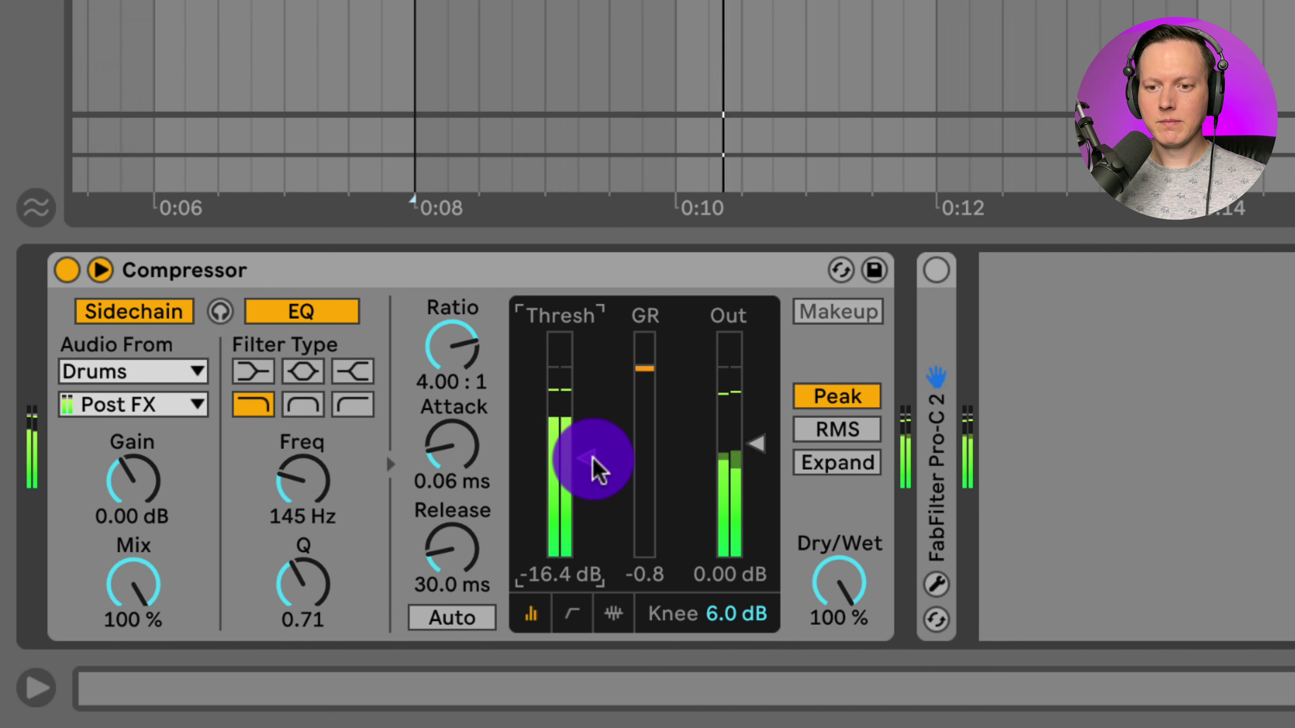
Compare playback of the drum and bass loops with the Compressor bypassed and active.
click(67, 270)
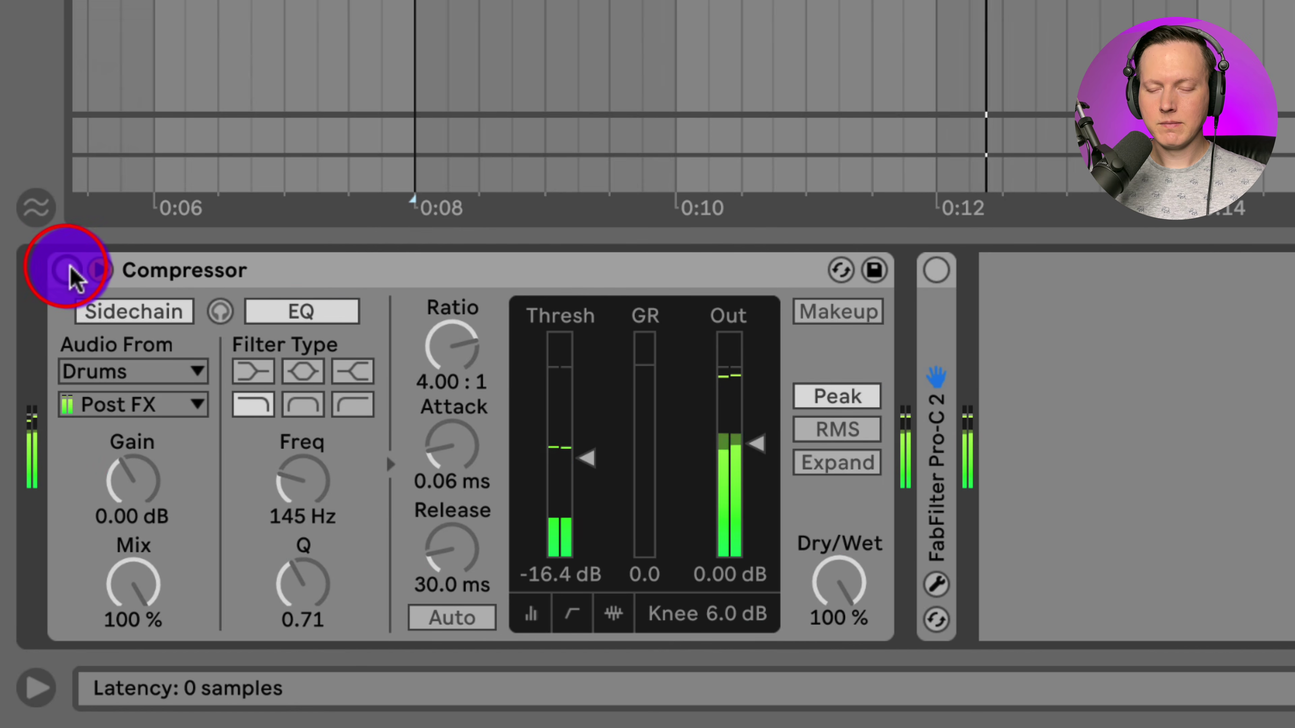
click(68, 270)
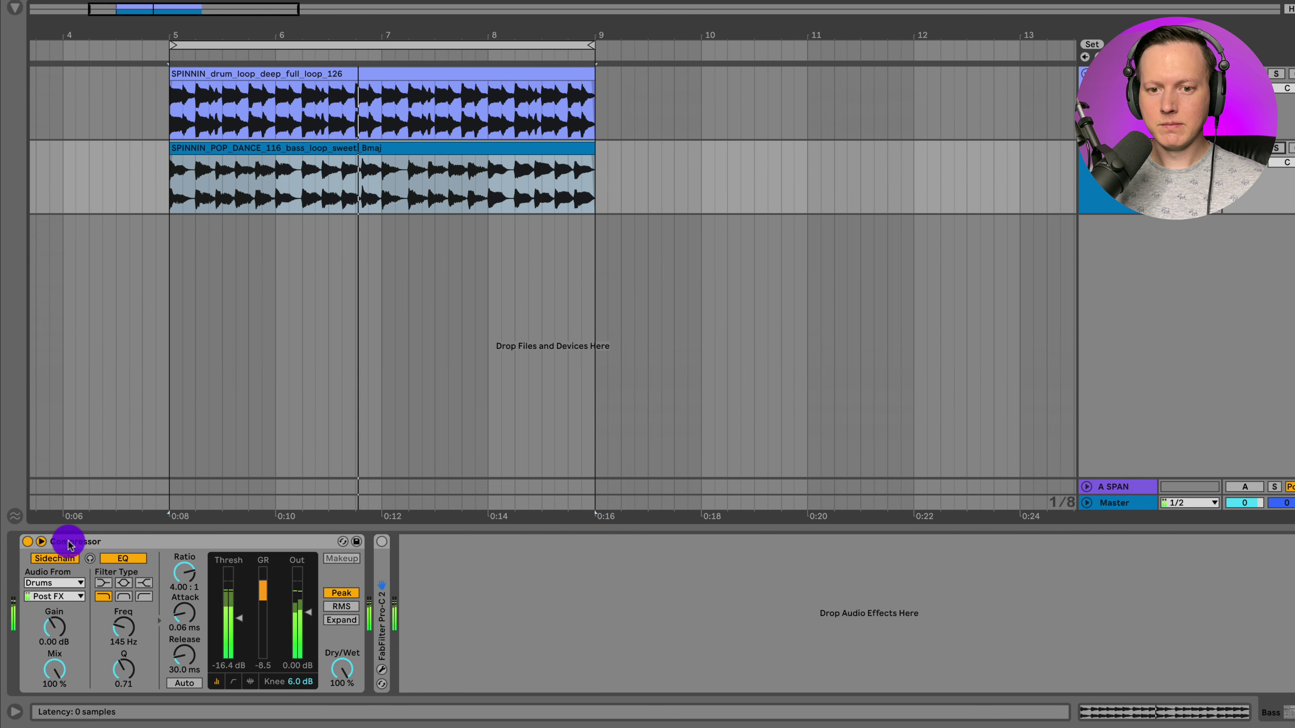
click(26, 543)
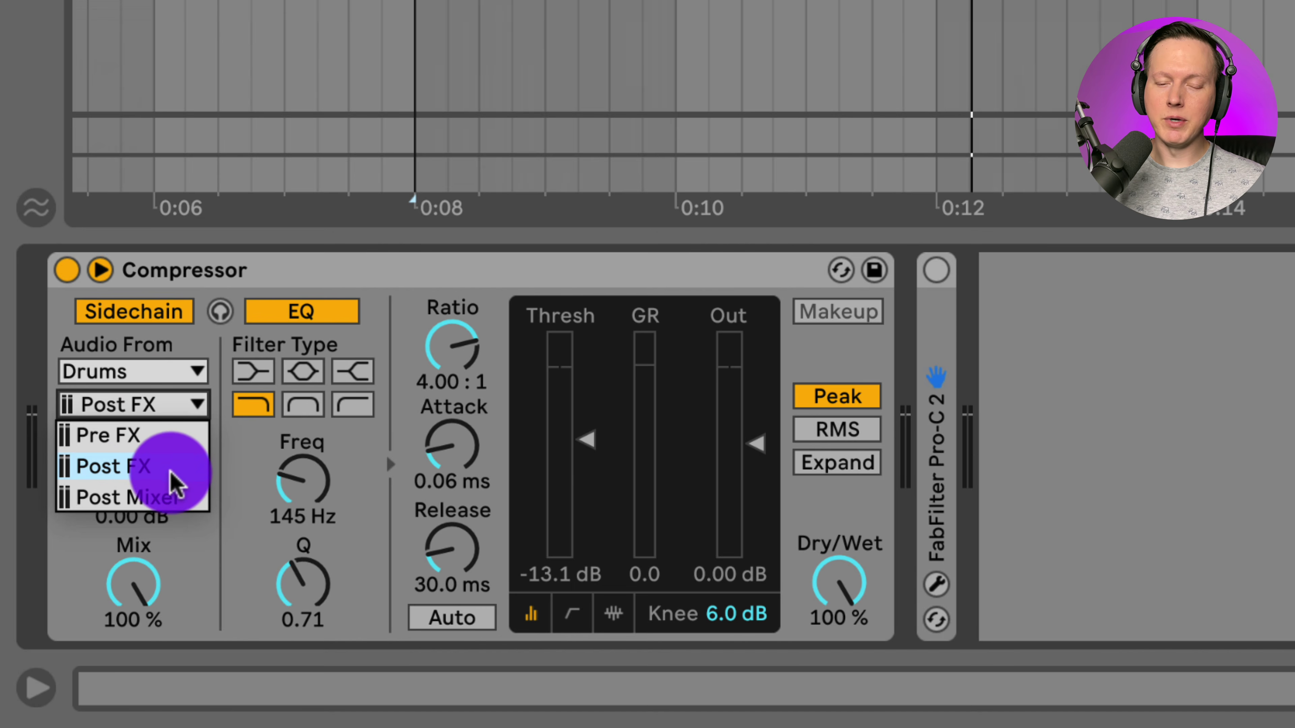
Review the Drums sidechain tap points and change the Compressor's sidechain source to Bass.
click(191, 471)
click(159, 404)
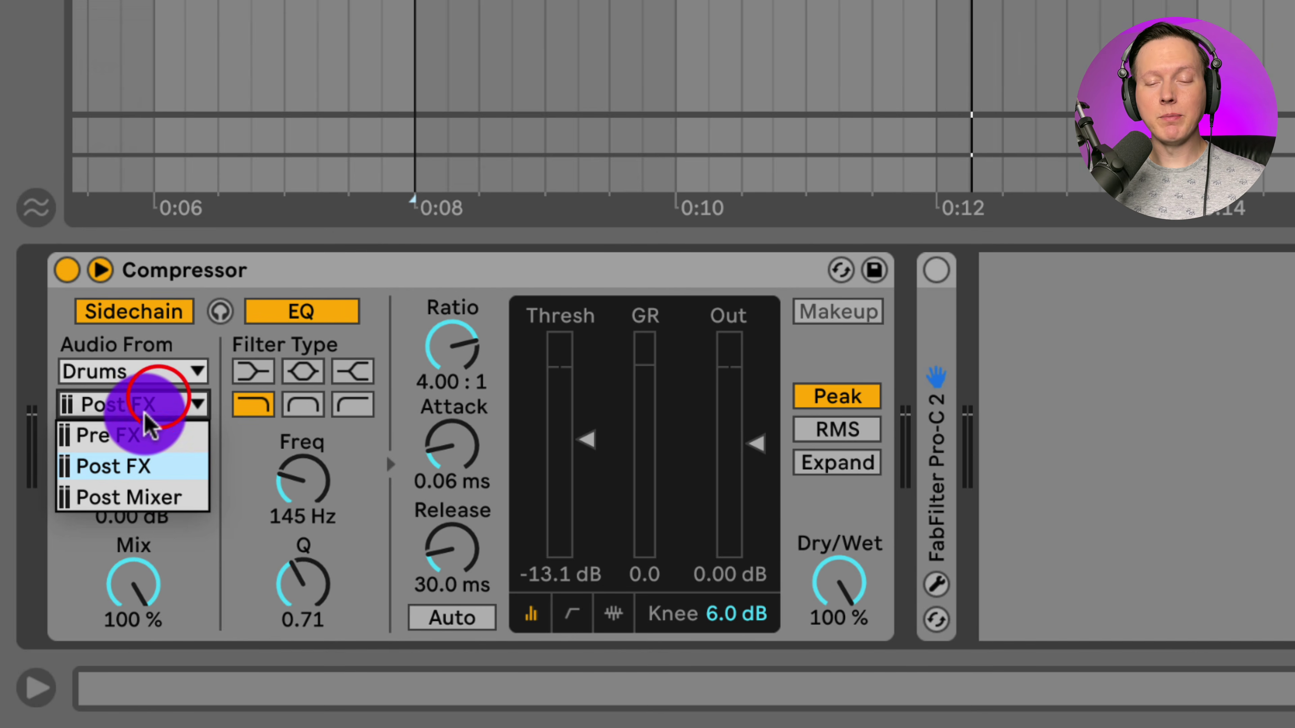
click(164, 373)
click(165, 372)
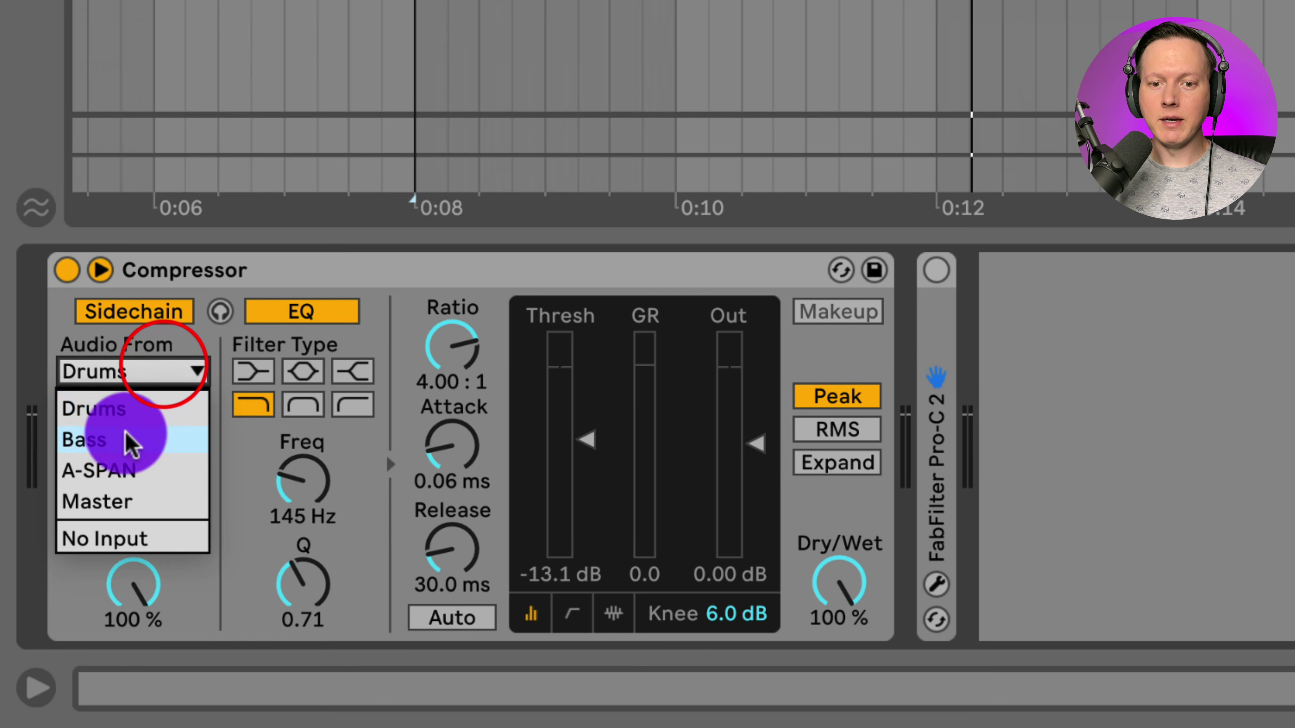
click(130, 442)
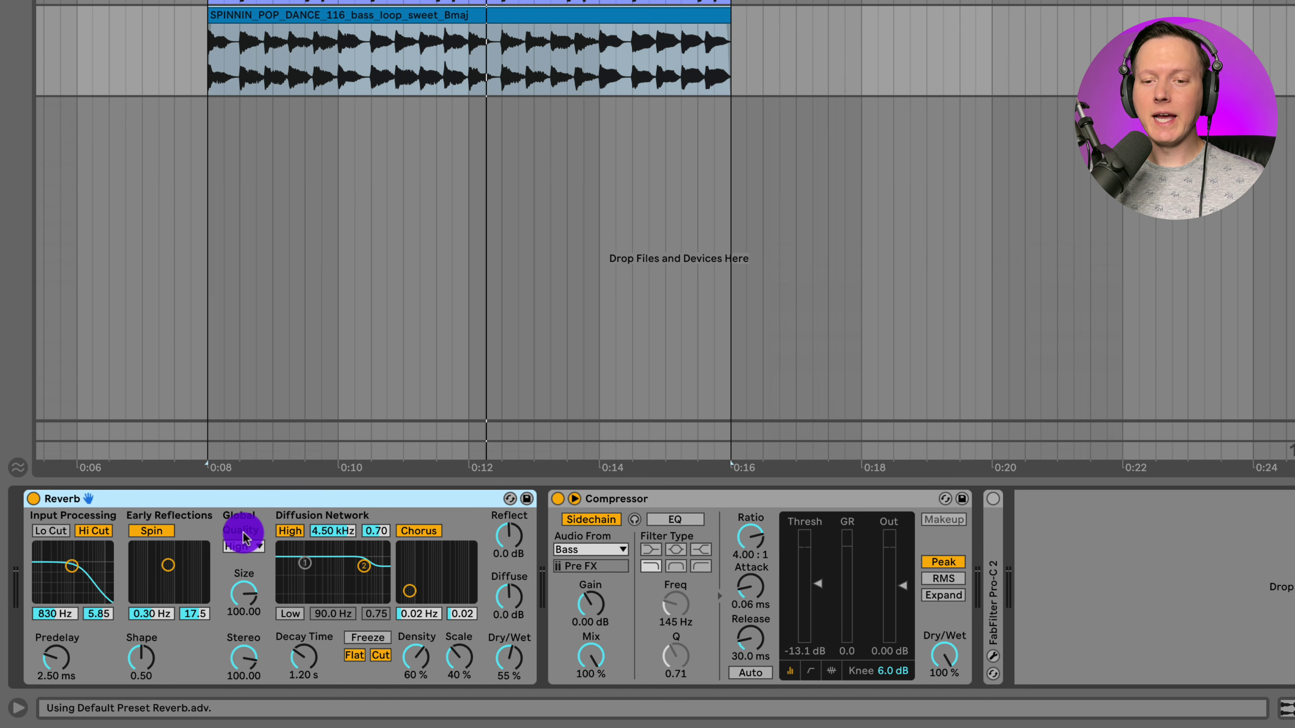
Set the Reverb's Dry/Wet to 60% and, during playback, the Compressor's threshold to -14.9 dB.
click(505, 658)
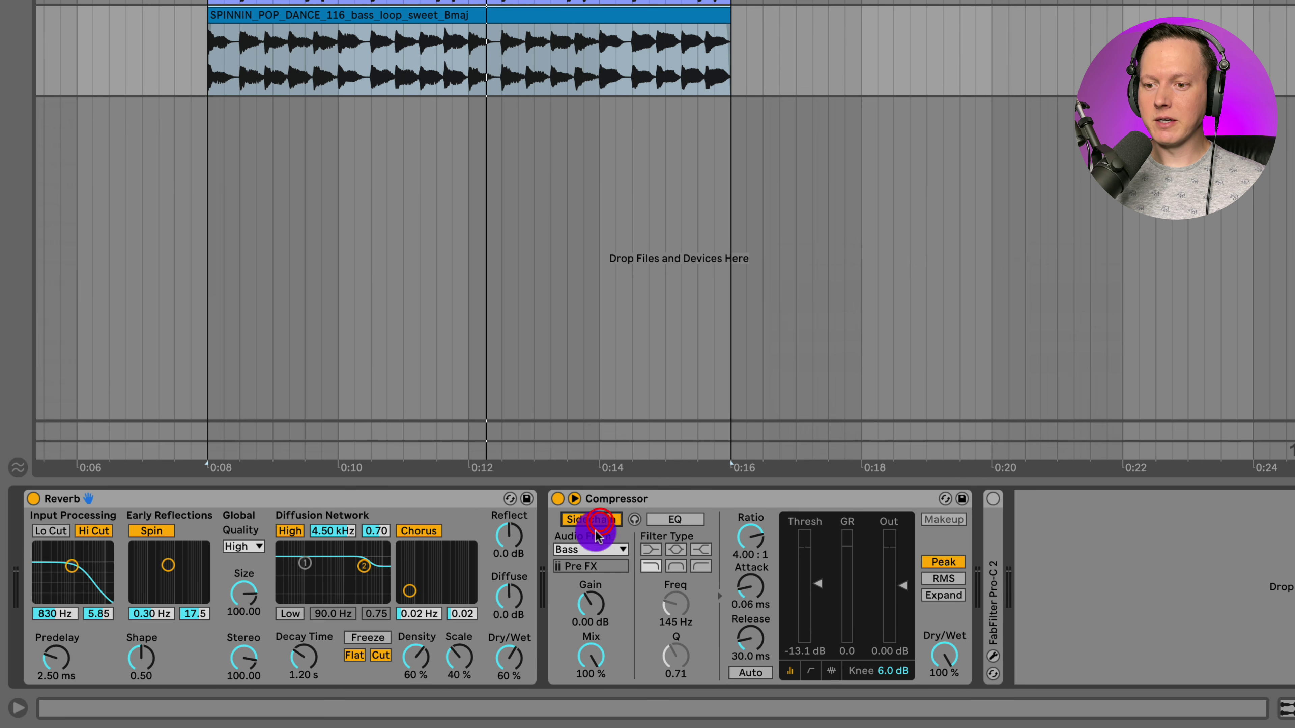
click(603, 549)
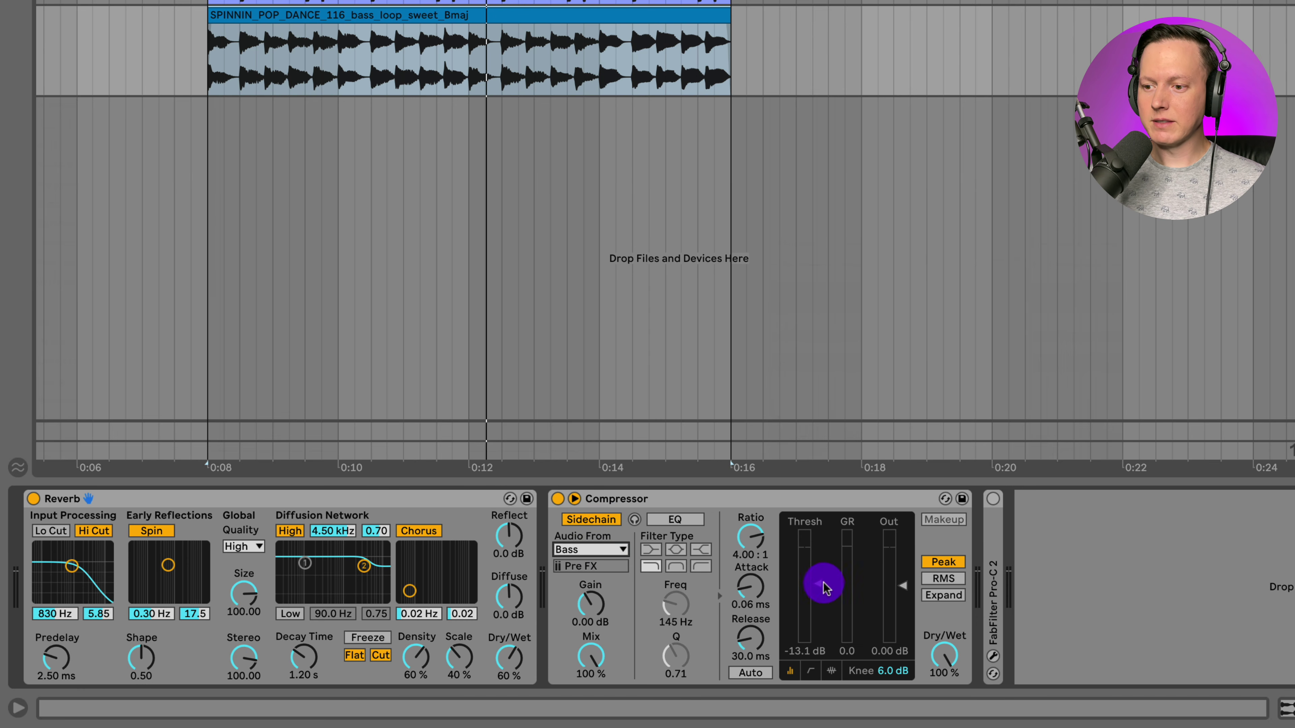
key(space)
drag(817, 584, 816, 586)
Compare the reverberated bass with the Compressor off and on, and reduce the Reverb's Dry/Wet to 33%.
click(557, 498)
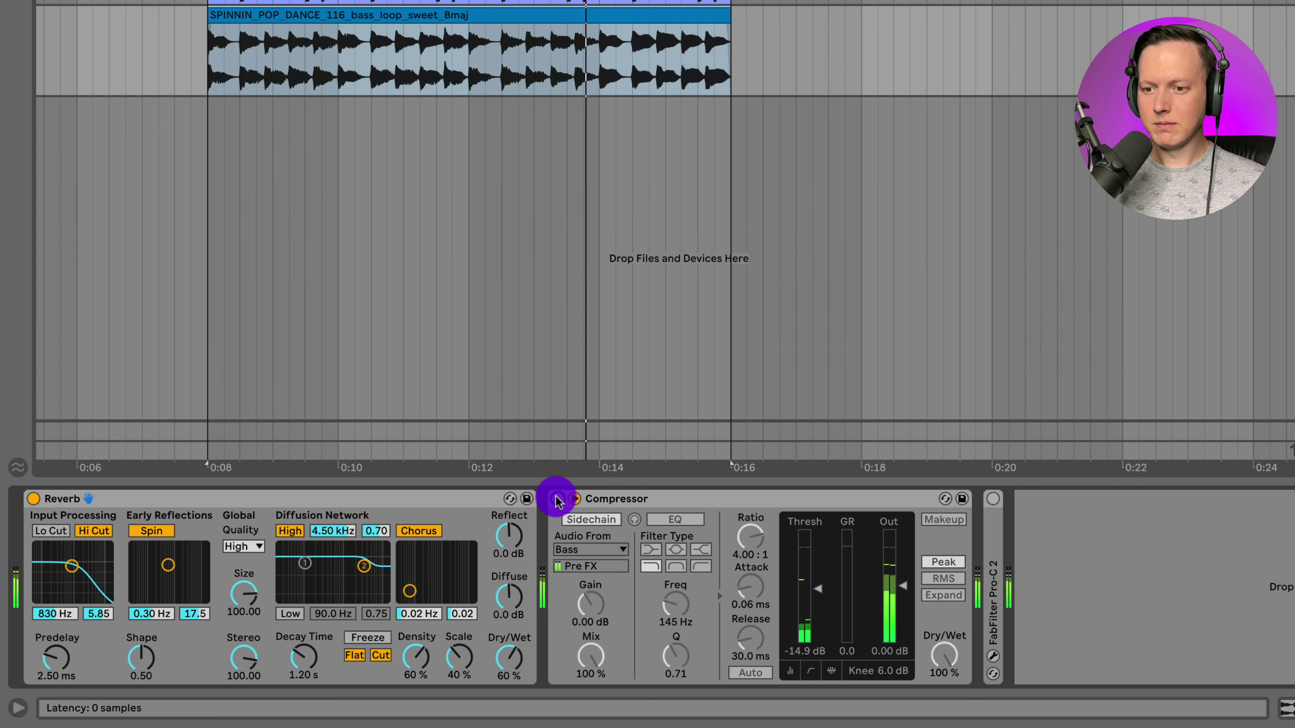
click(557, 499)
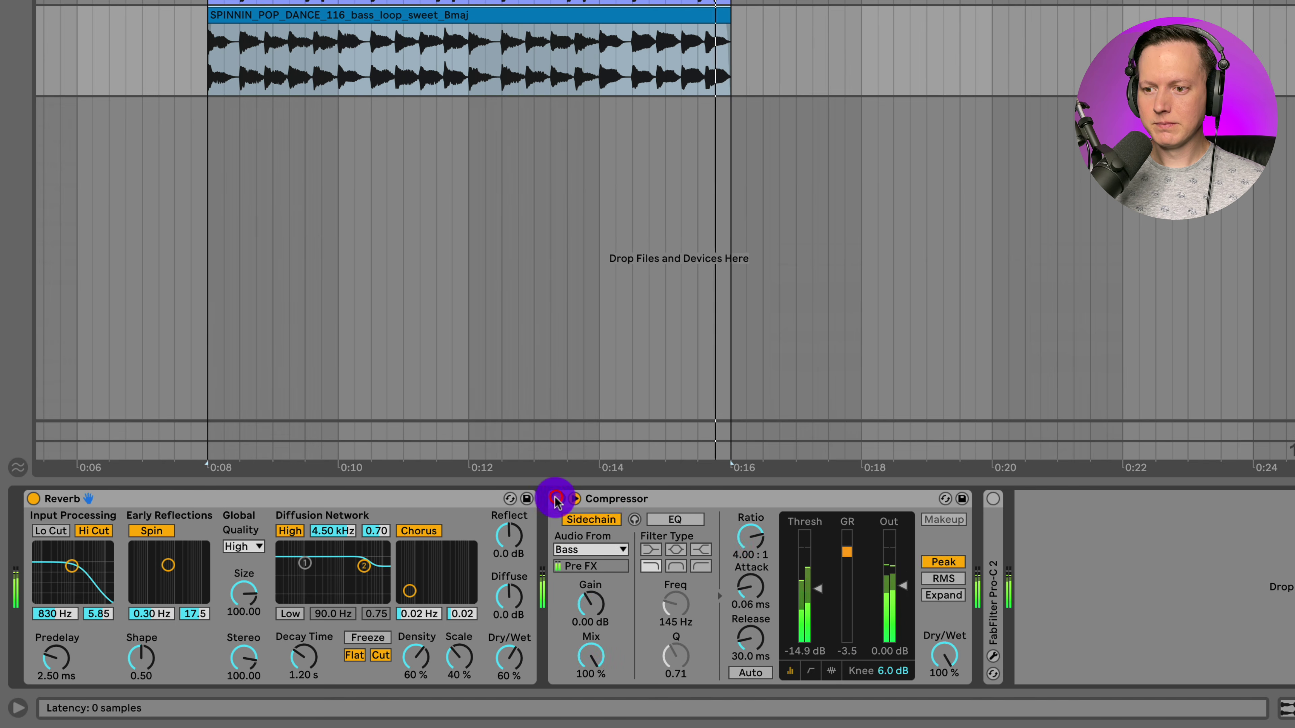
mouse_move(504, 660)
mouse_down()
mouse_move(505, 683)
mouse_move(506, 661)
mouse_up()
click(645, 569)
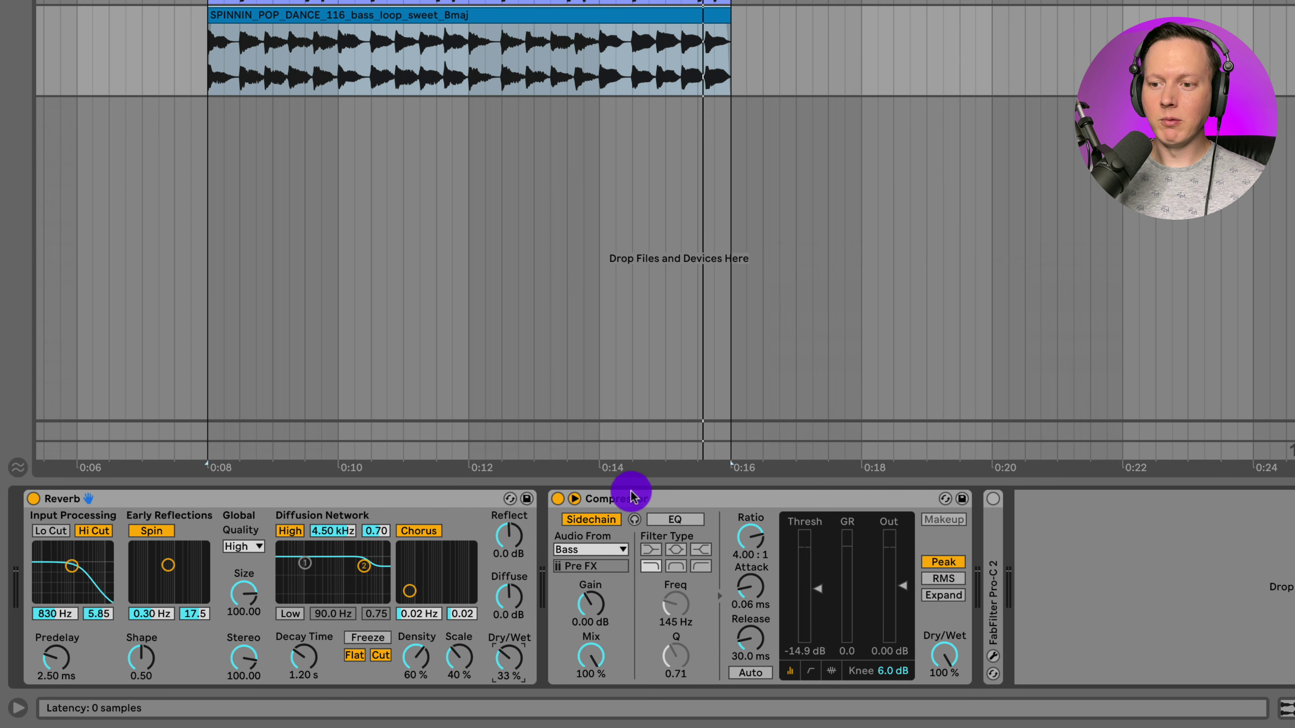
Group the Reverb and Compressor into an Audio Effect Rack and set the Reverb's Dry/Wet to 100%.
click(635, 494)
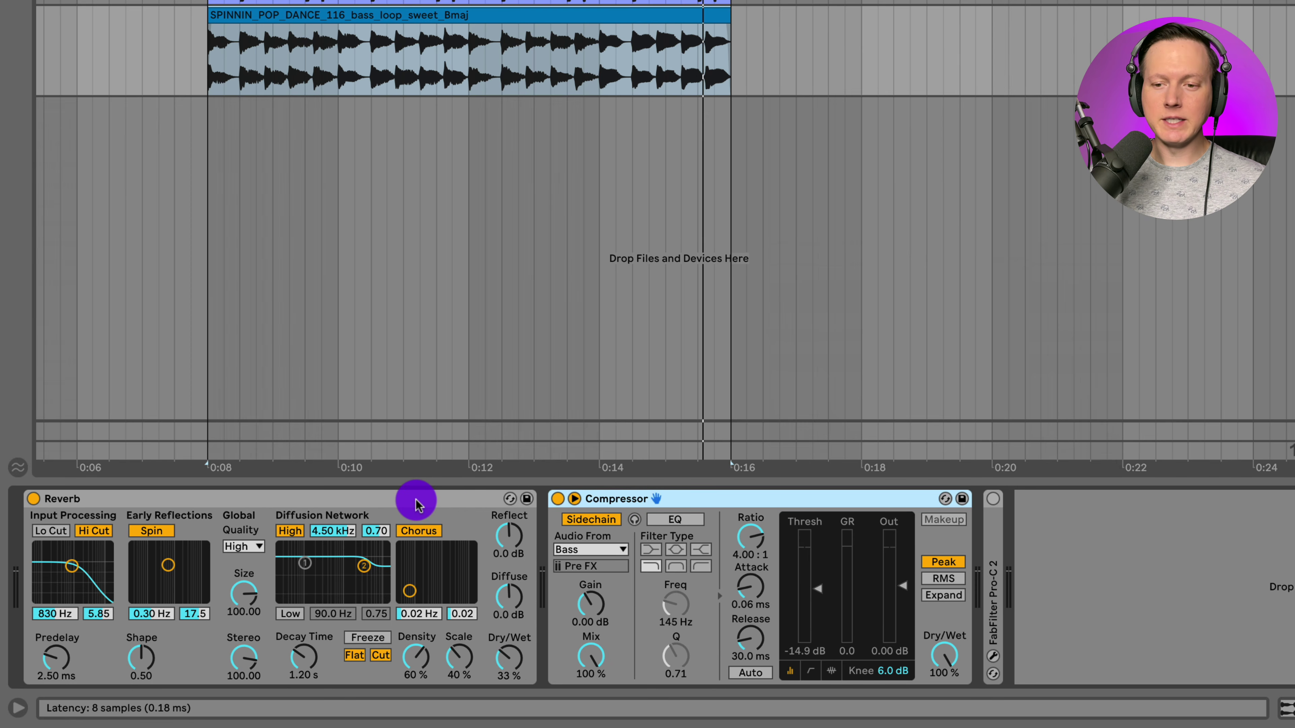
click(417, 503)
right_click(417, 503)
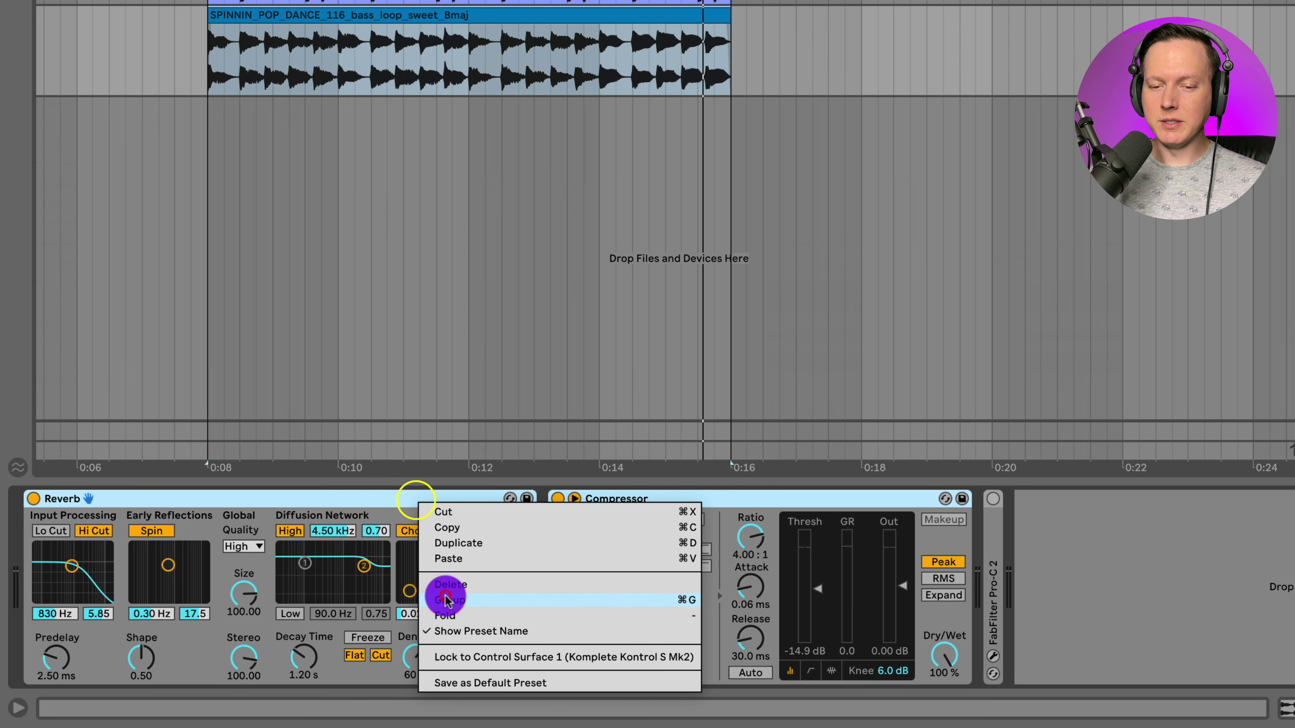
click(445, 599)
click(303, 492)
click(529, 662)
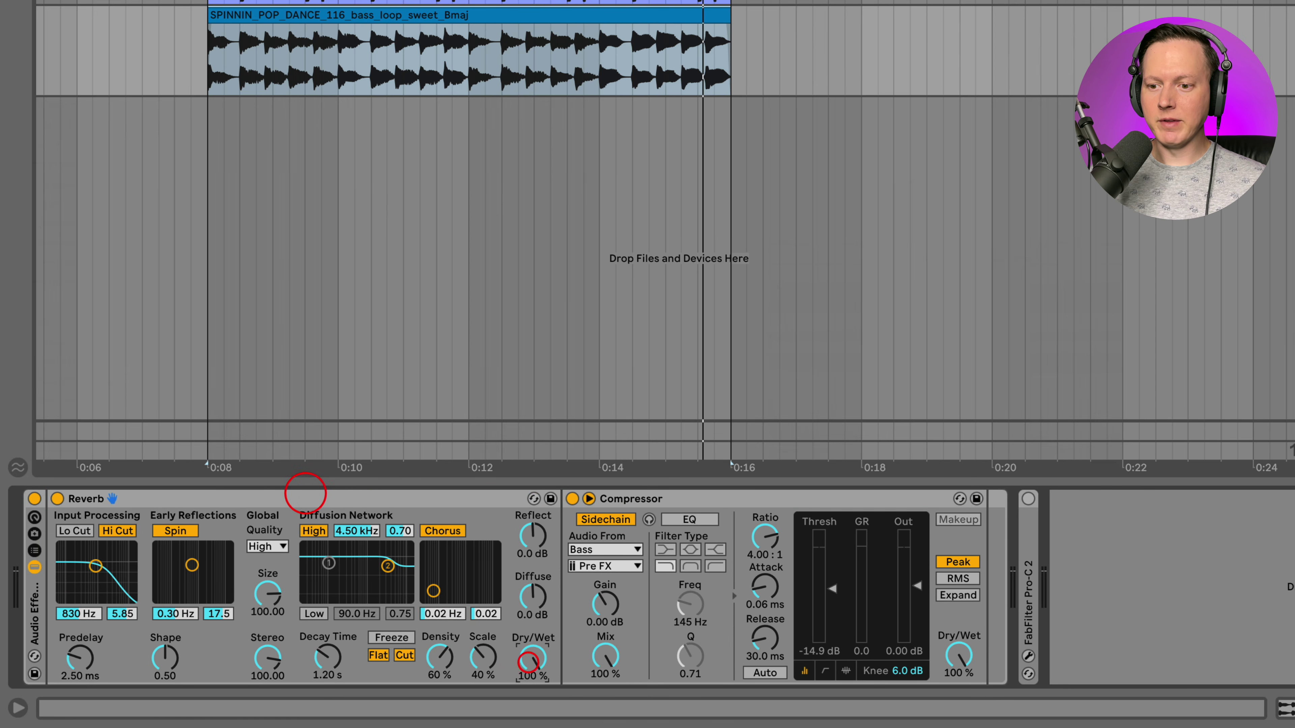
Show the rack's chains, add an empty chain named Clean, and solo the Reverb chain.
click(34, 551)
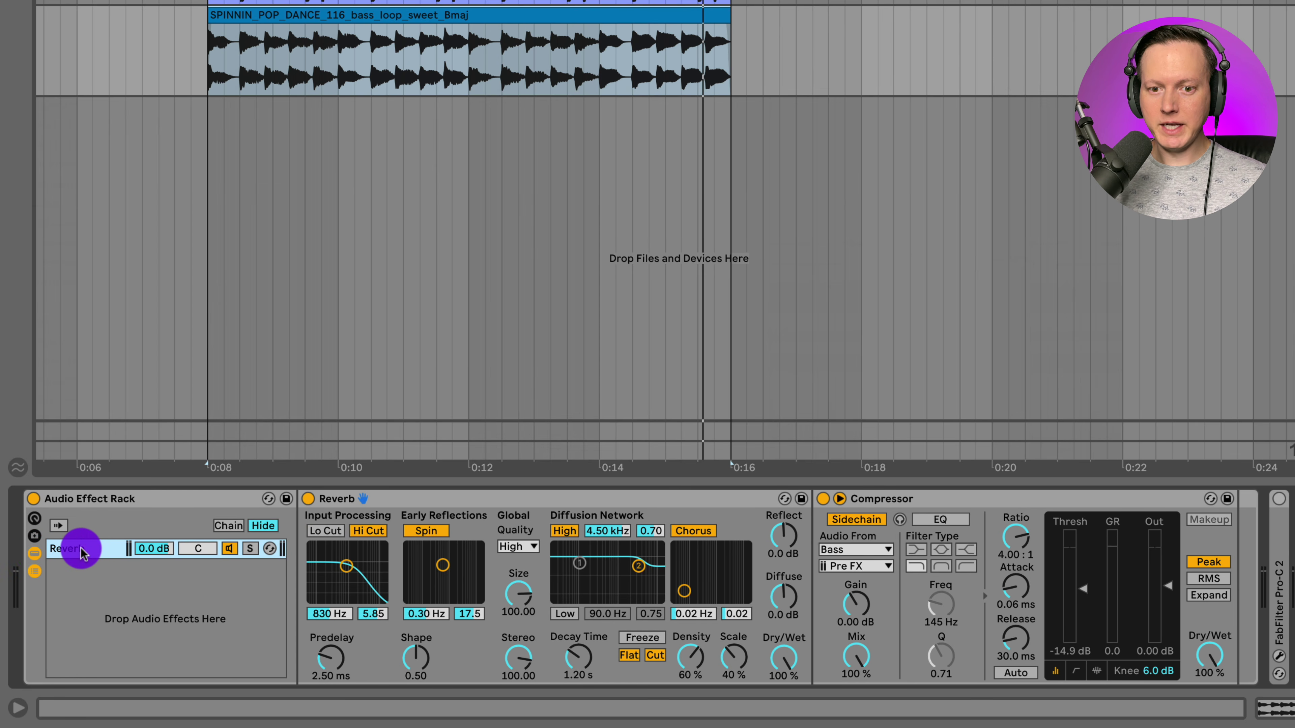
right_click(55, 575)
click(76, 587)
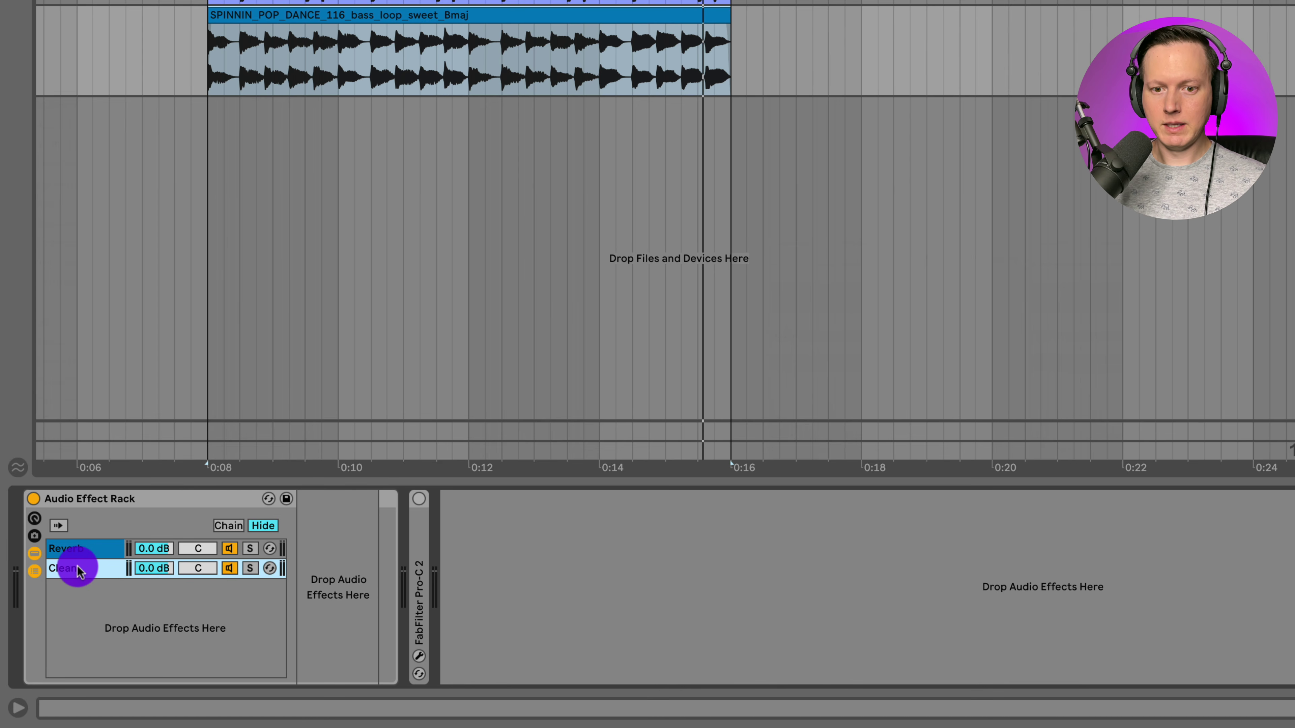
click(70, 547)
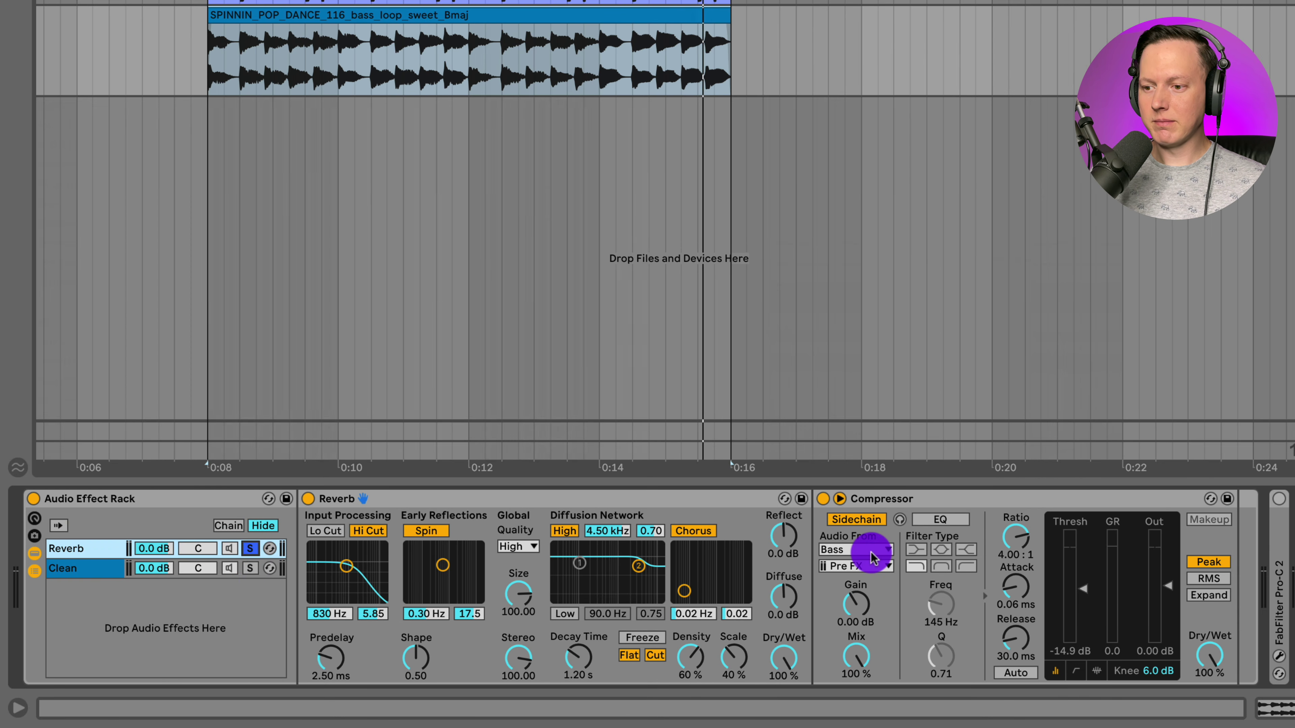
Play the soloed Reverb chain and compare it with the Compressor bypassed and active.
key(space)
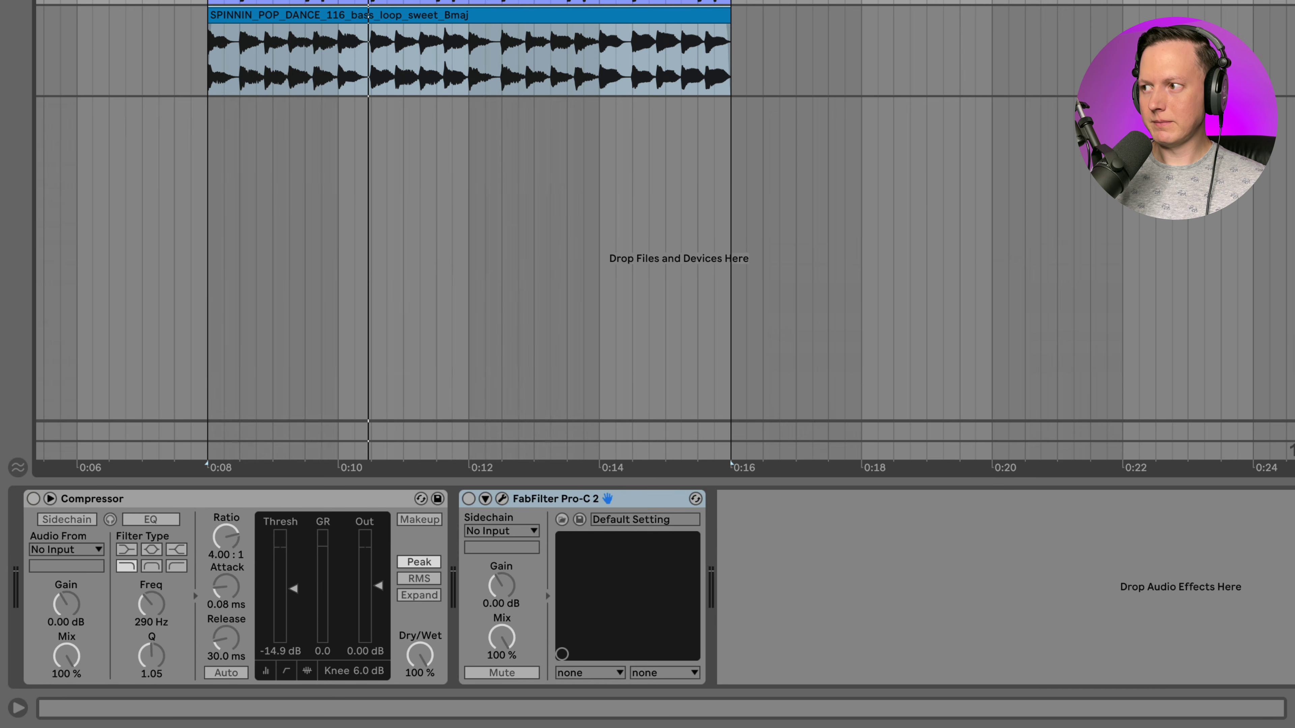
key(space)
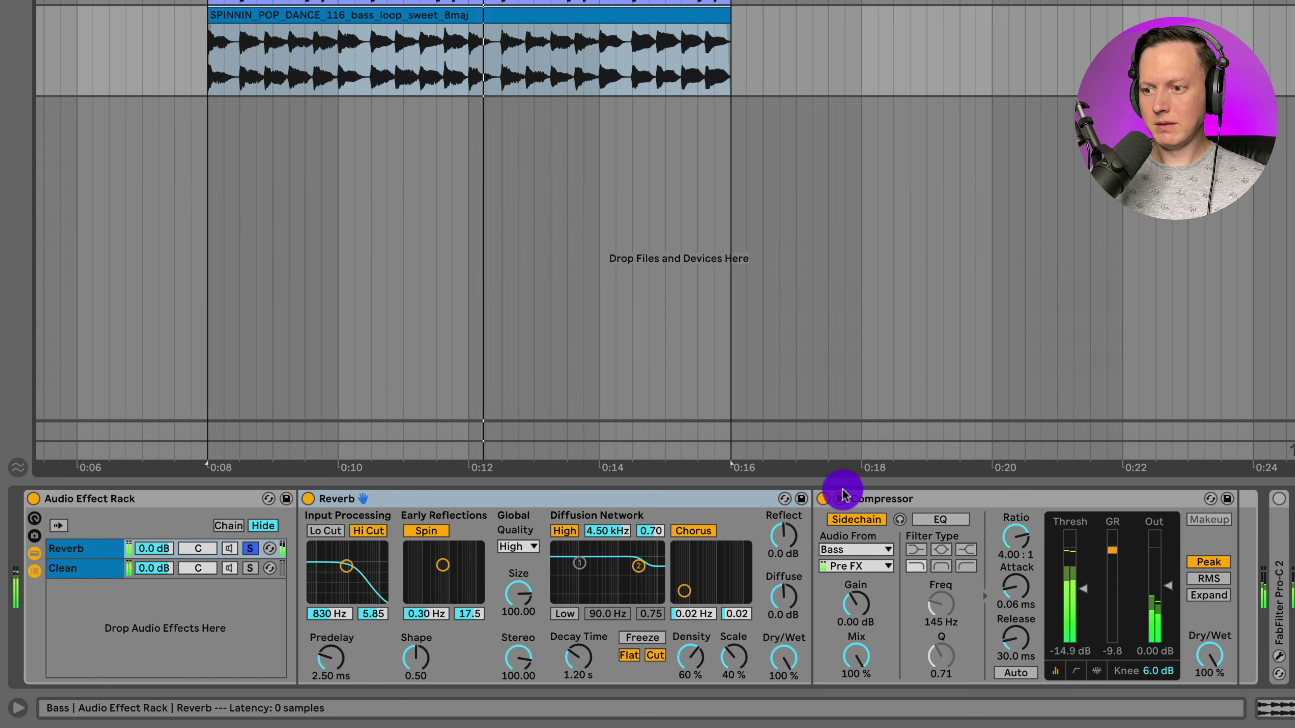
click(828, 499)
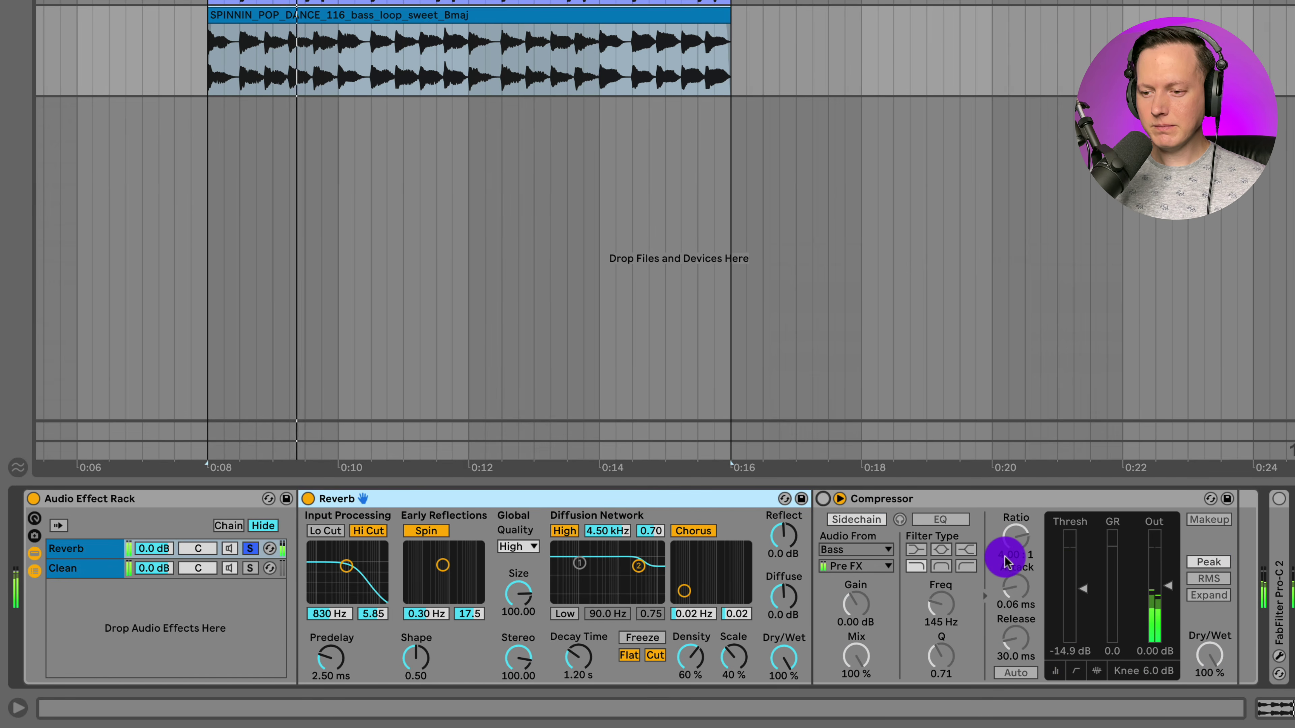
click(825, 500)
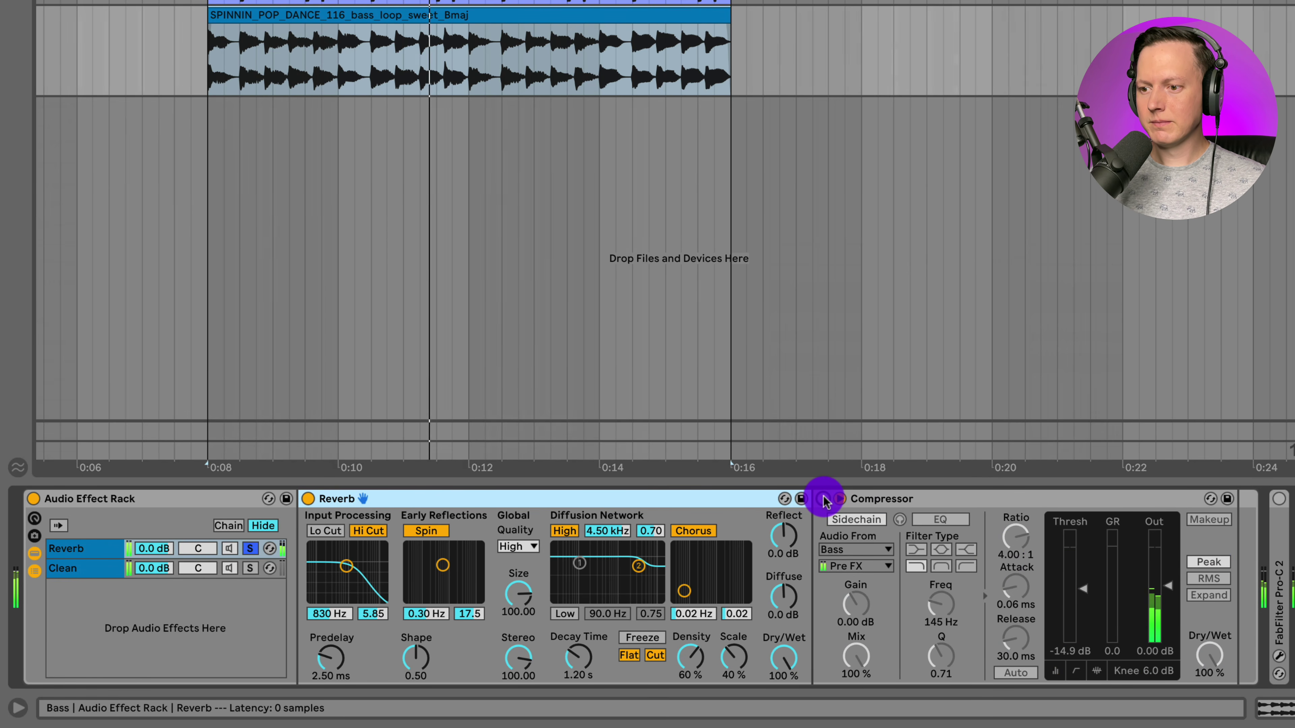
click(824, 499)
Set the Compressor's threshold to -23.2 dB, attack to 0.12 ms and release to 27.7 ms on the Reverb chain.
mouse_move(1083, 589)
mouse_down()
mouse_move(1083, 617)
mouse_move(1075, 608)
mouse_up()
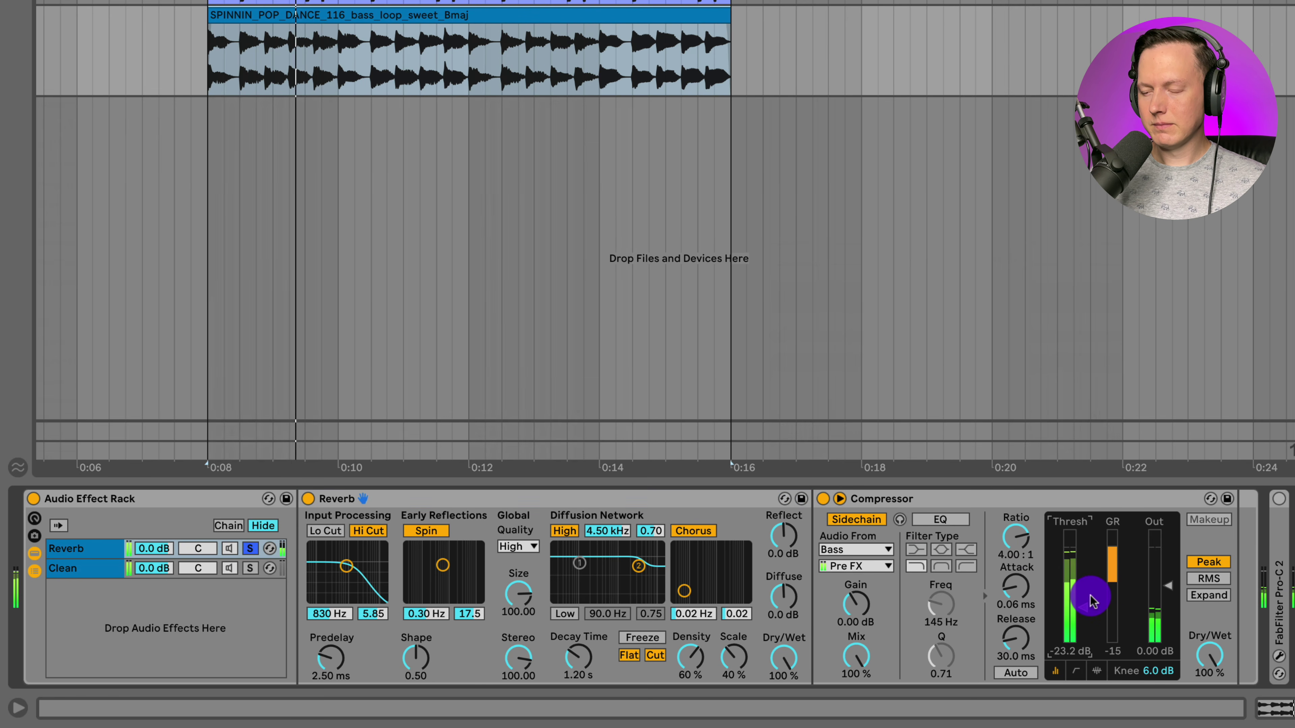
drag(1016, 599, 1012, 640)
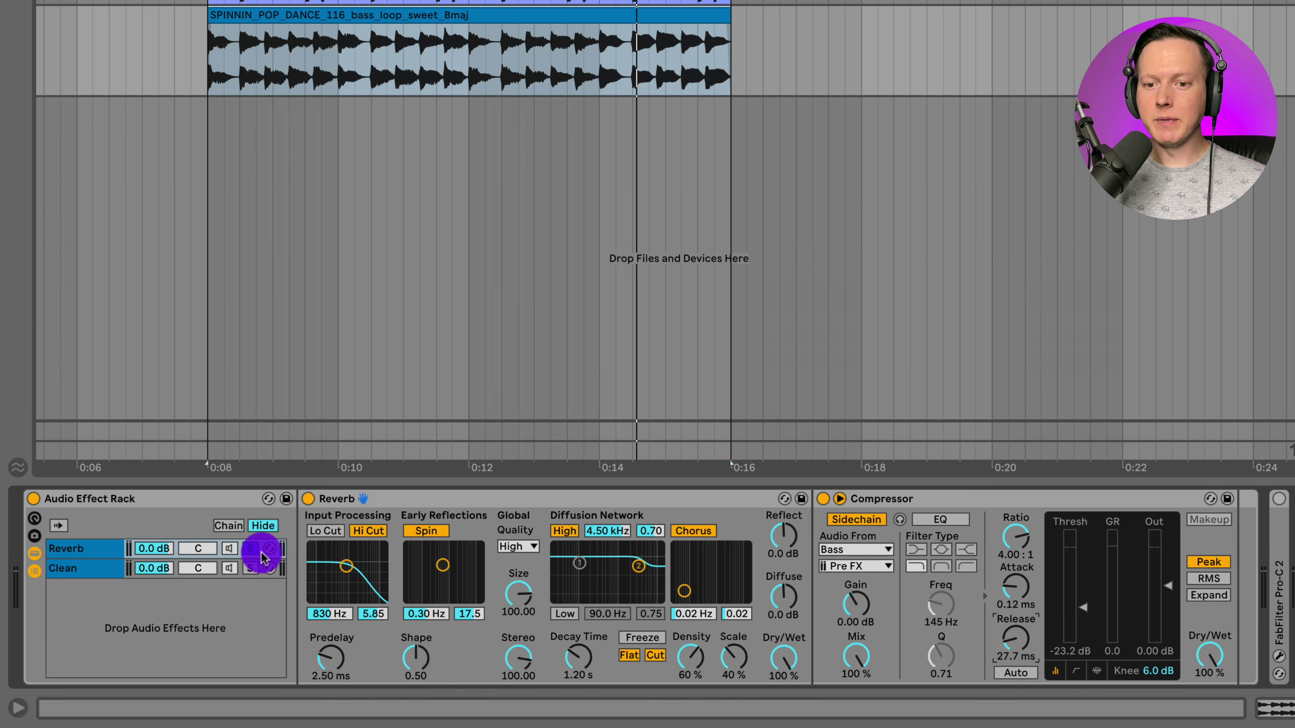
Unsolo the Reverb chain, play it together with the Clean chain, and compare the sound with the Compressor bypassed and active.
click(250, 549)
key(space)
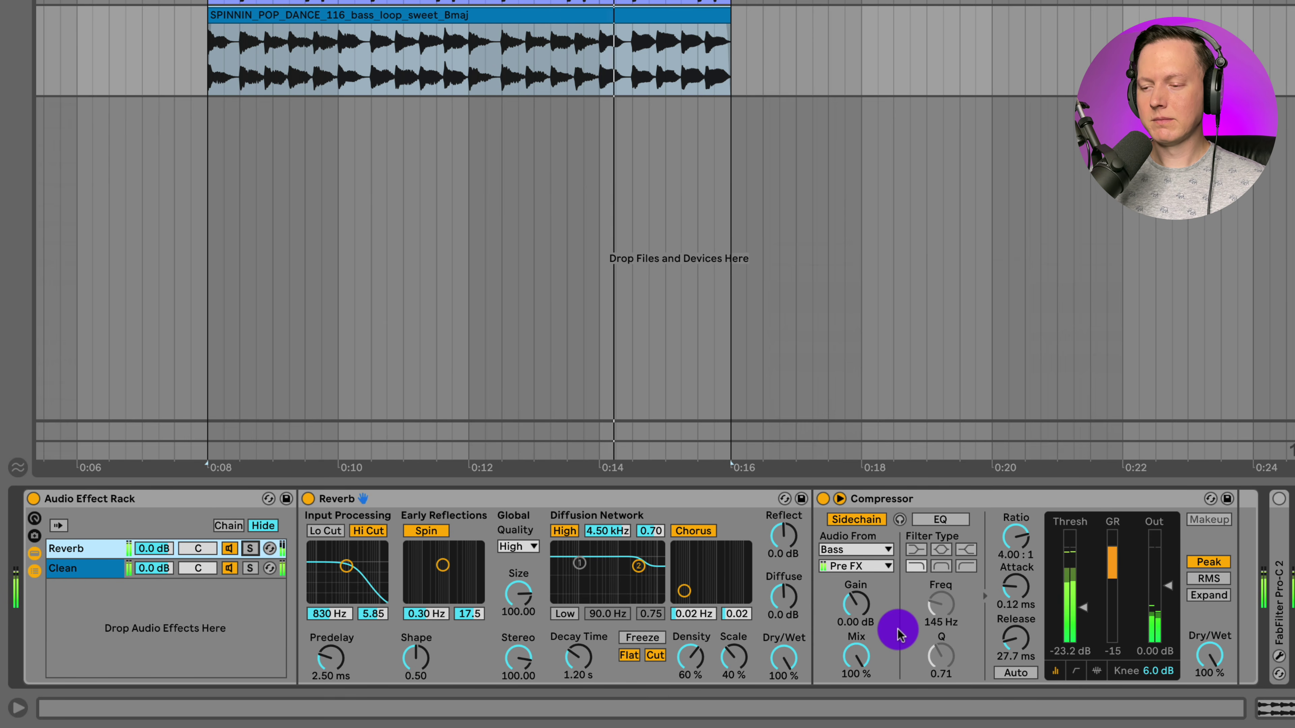
click(825, 500)
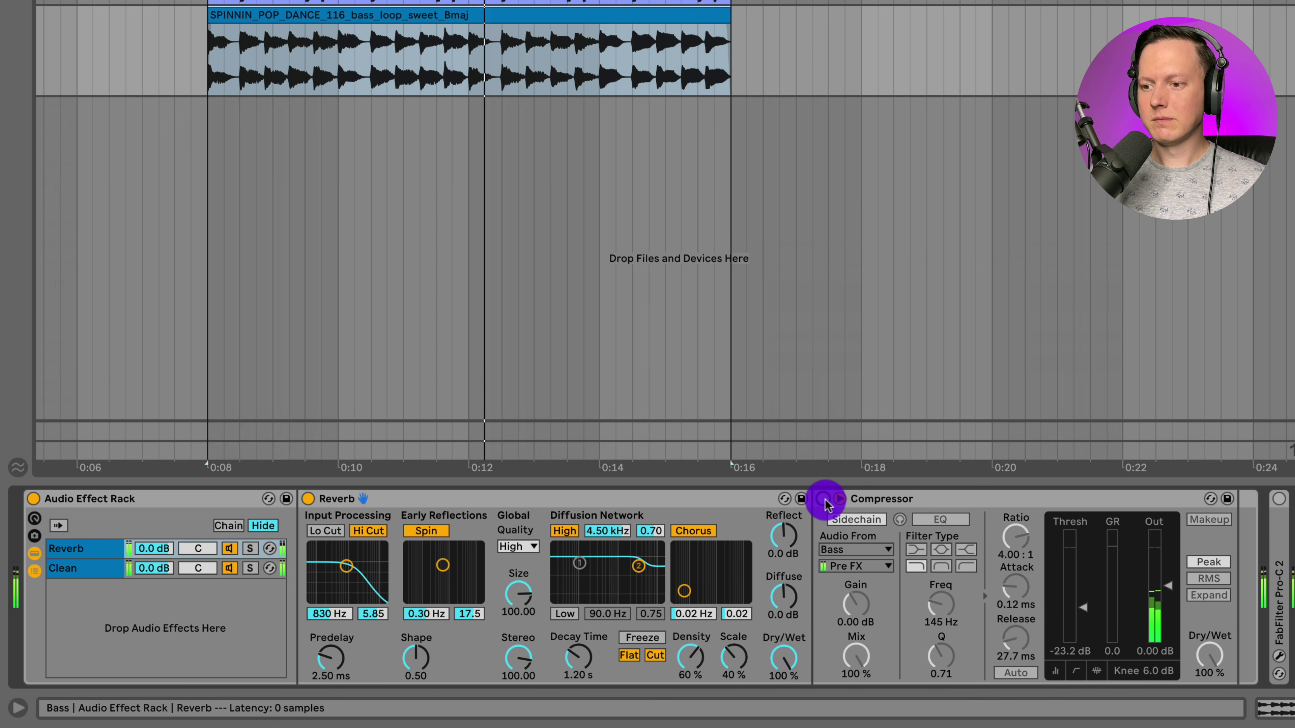
click(825, 499)
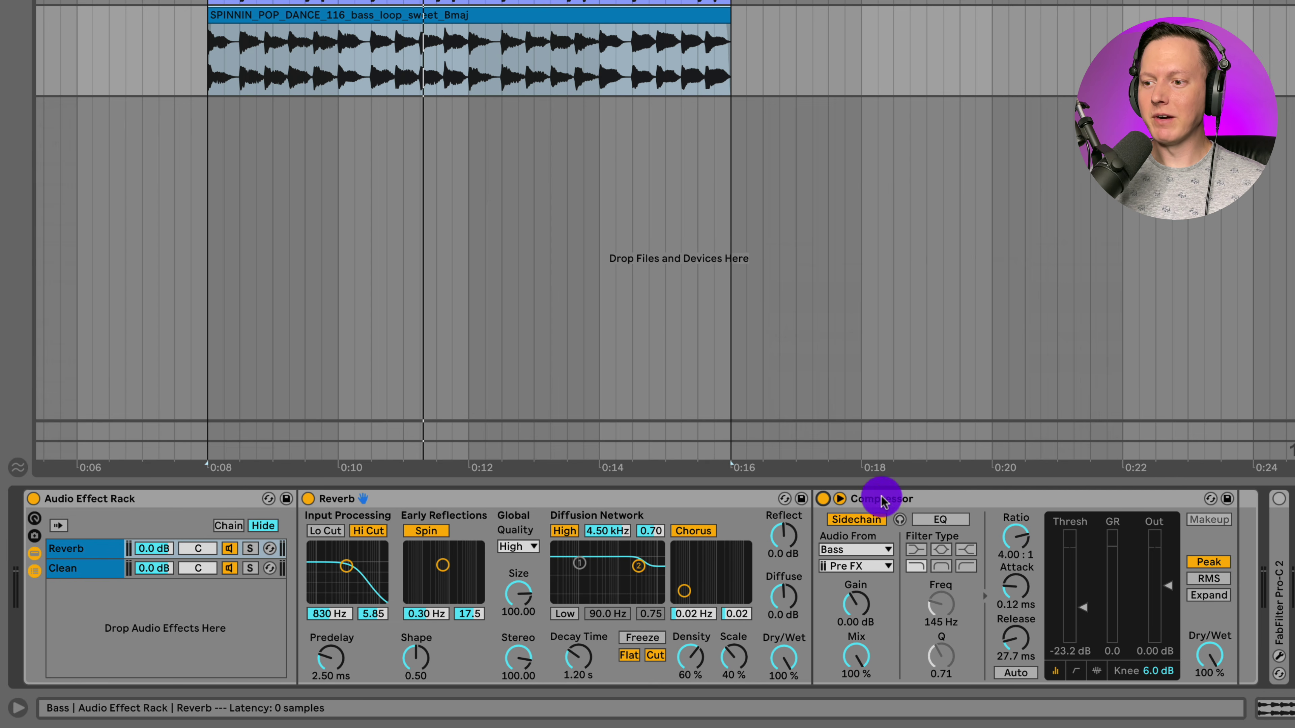
click(823, 500)
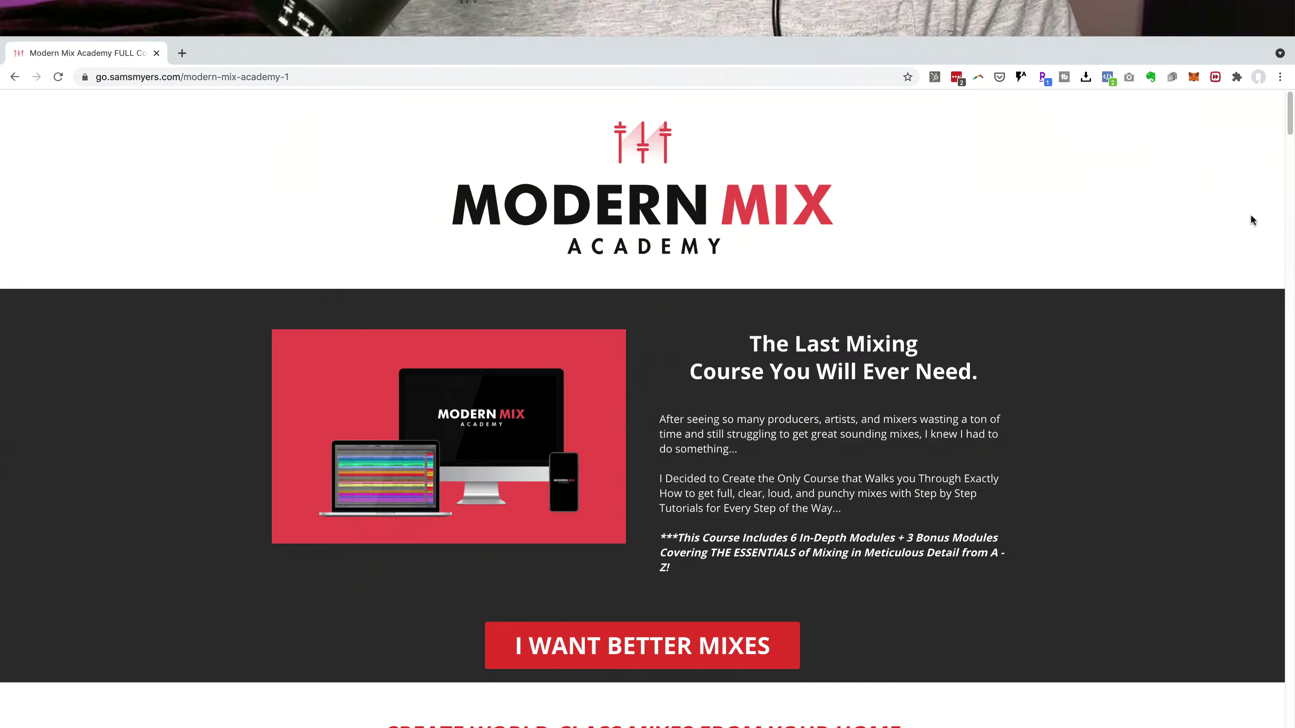
Switch to the browser, review the Modern Mix Academy sales page through its chapter list, and select Course Downloads in the course area.
scroll(1252, 199, down, 3)
scroll(1253, 184, down, 10)
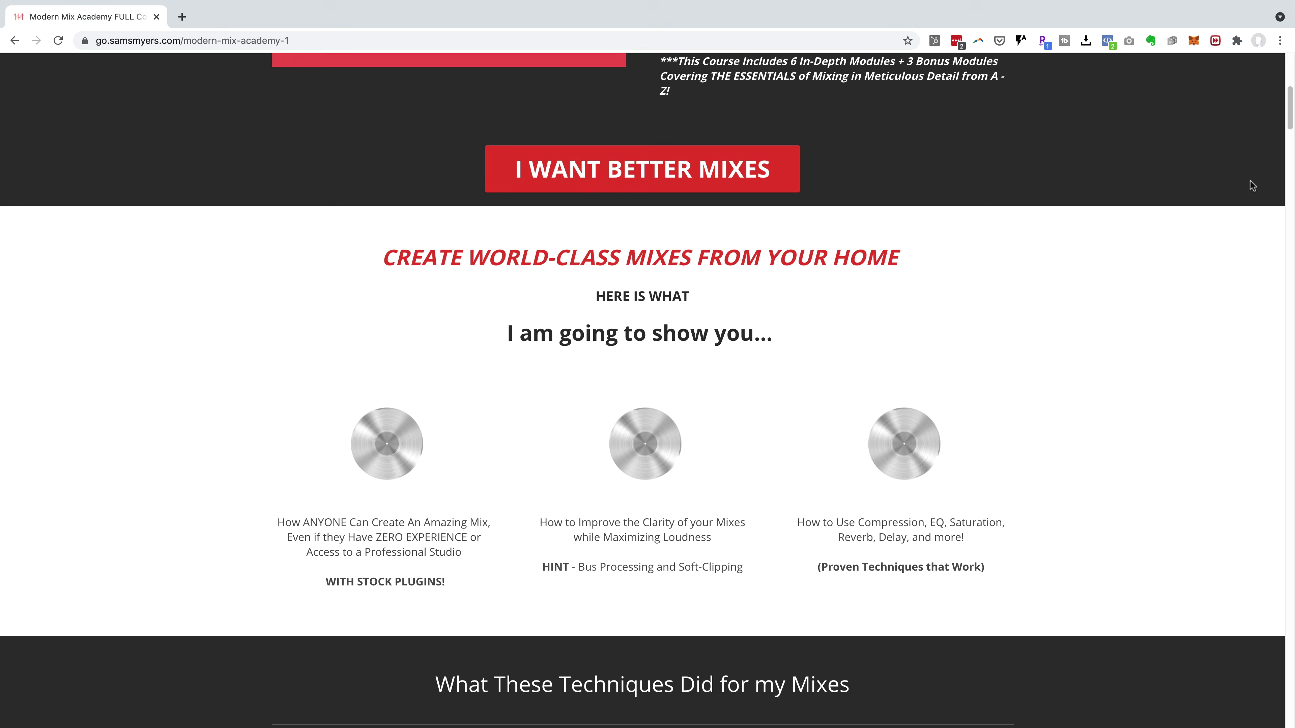
scroll(1252, 185, down, 7)
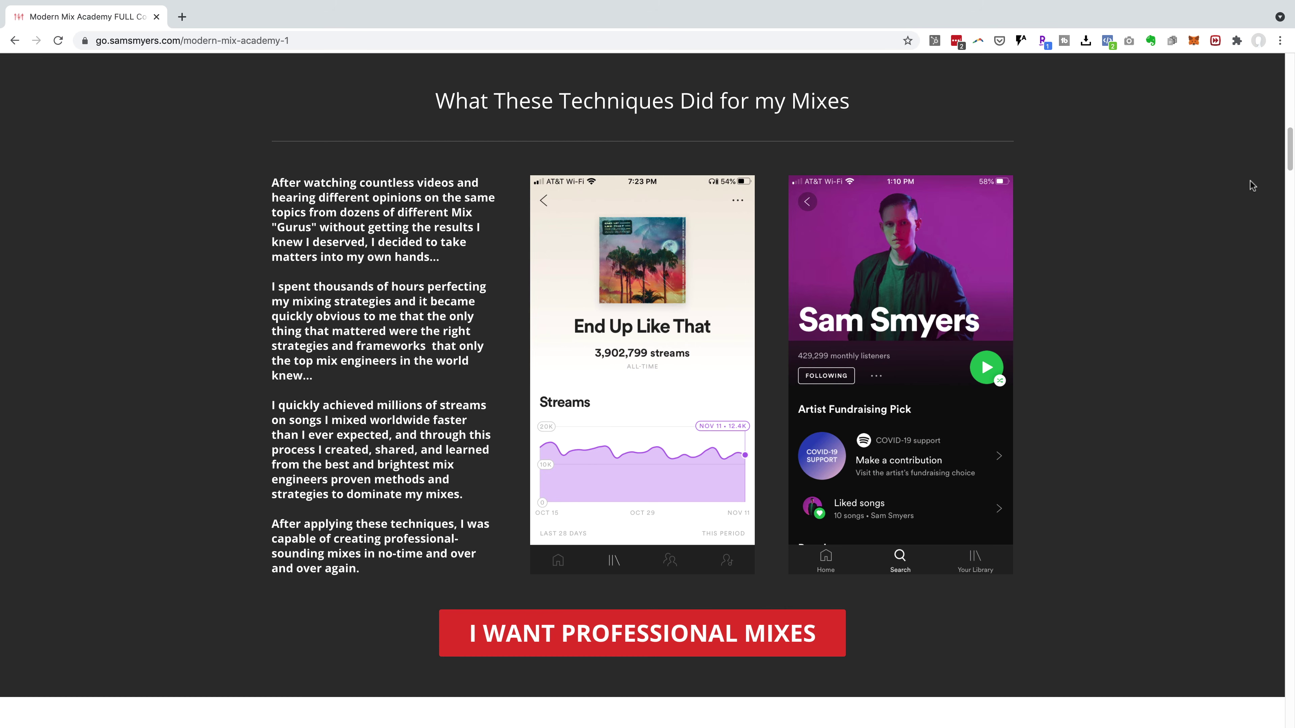
scroll(1252, 185, down, 10)
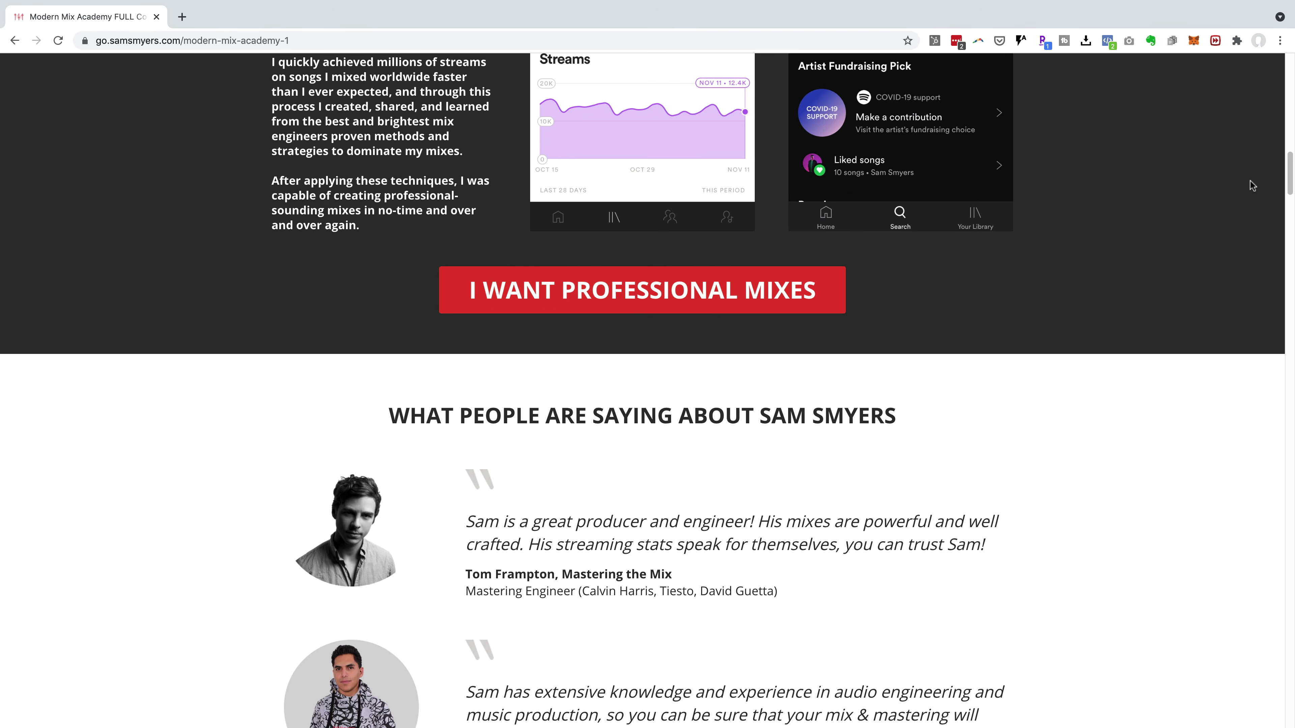
scroll(1253, 185, down, 20)
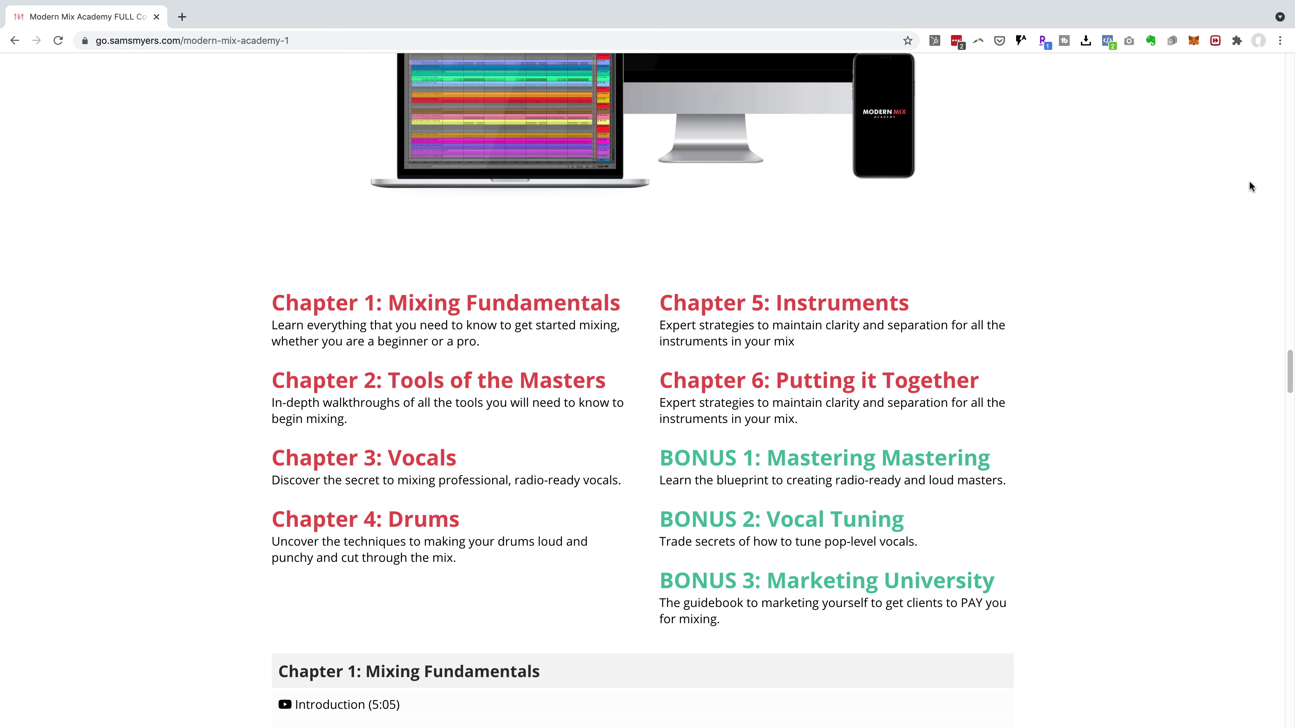
scroll(1248, 183, down, 20)
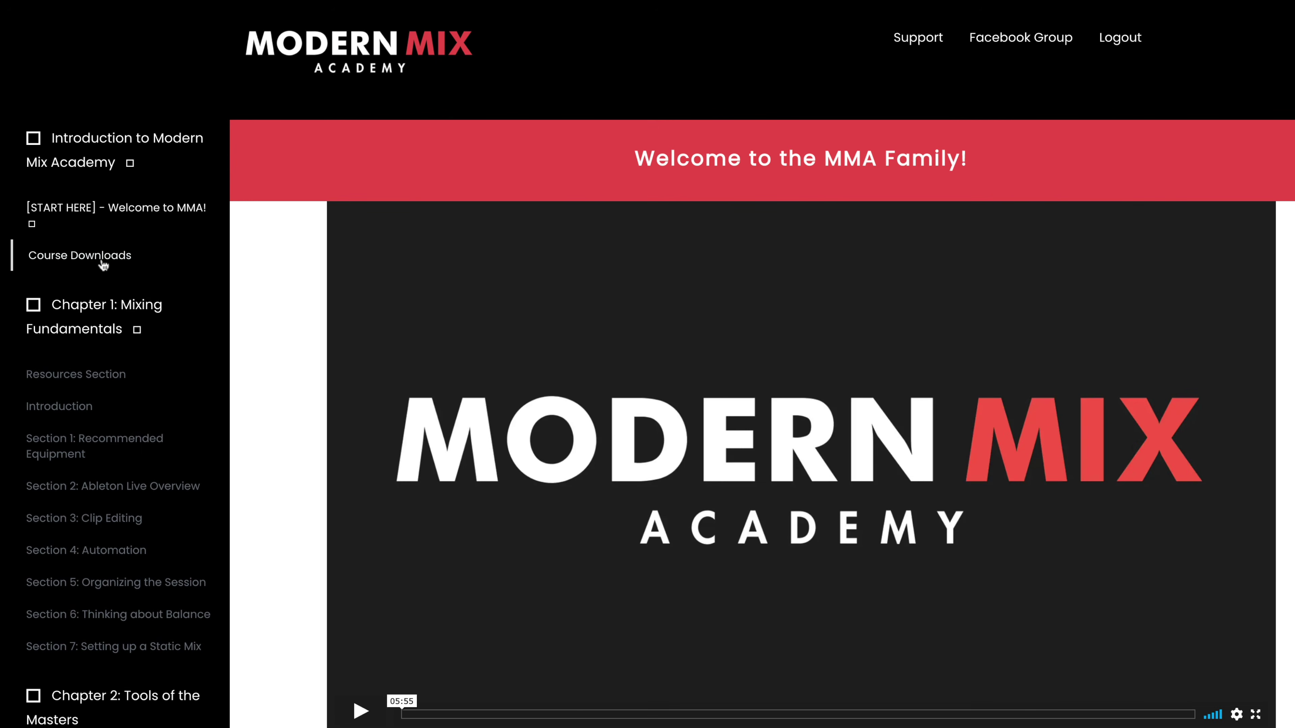
click(102, 259)
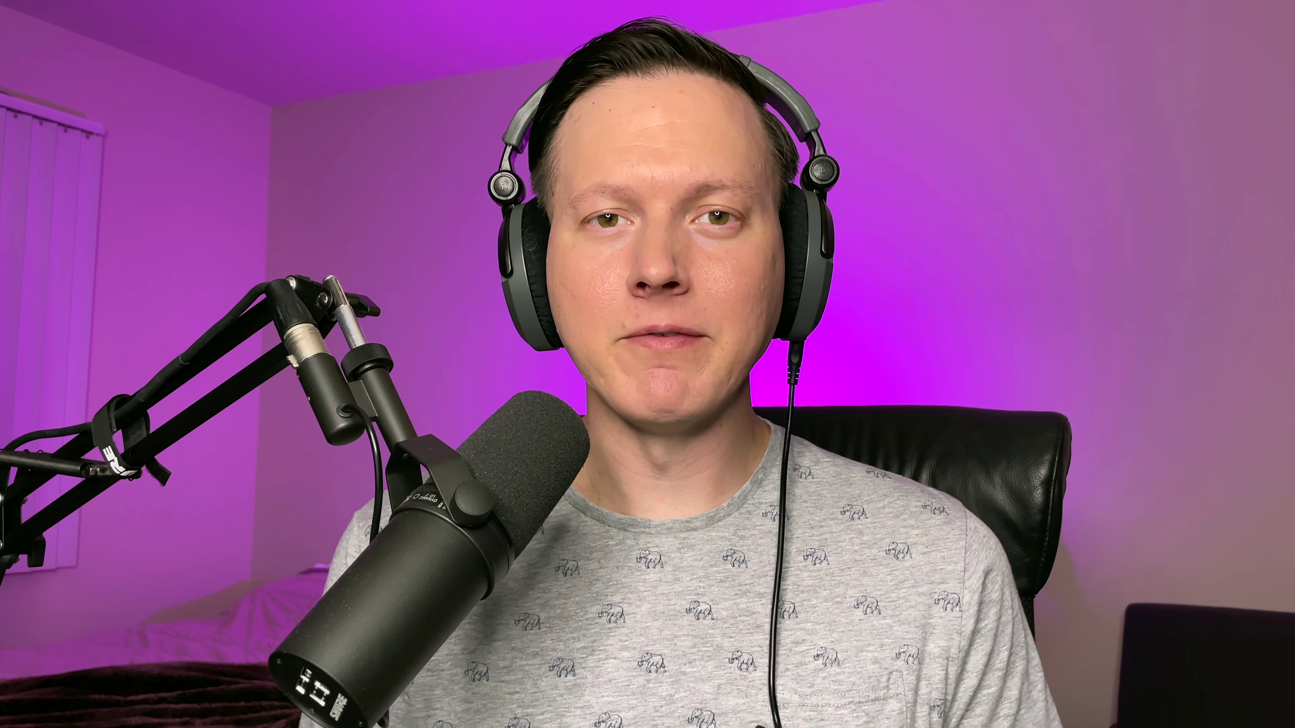